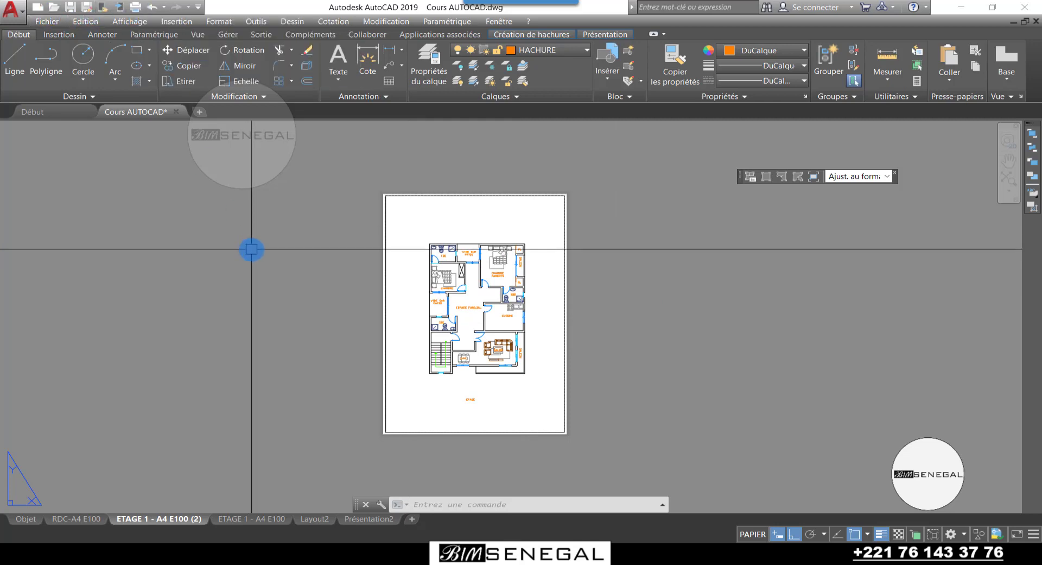
# Preview the plot of the ETAGE 1 - A4 E100 (2) layout and set the plot quality to Maximale
pyautogui.hotkey('ctrl', 'p')
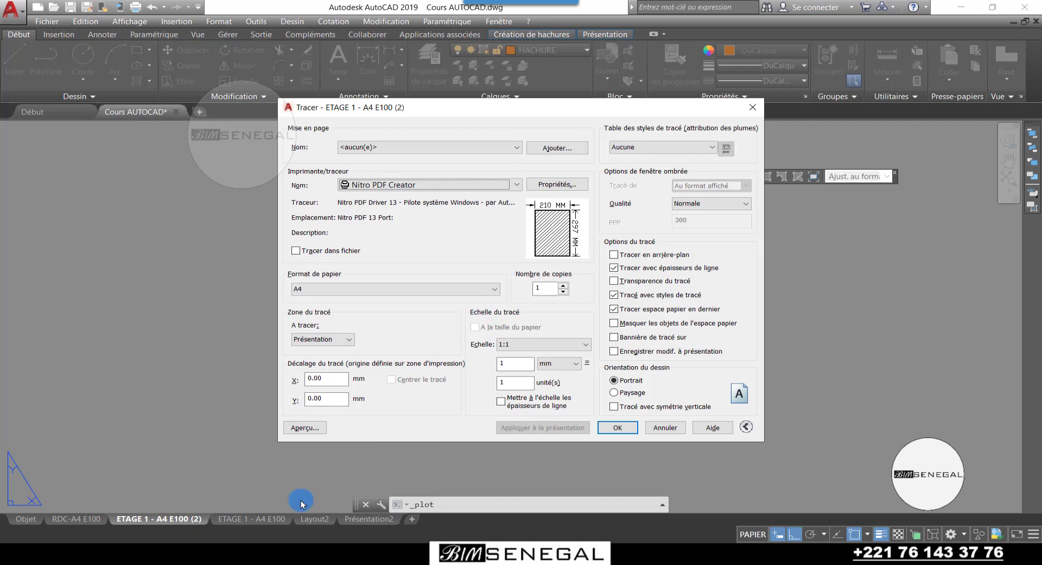
pyautogui.click(306, 428)
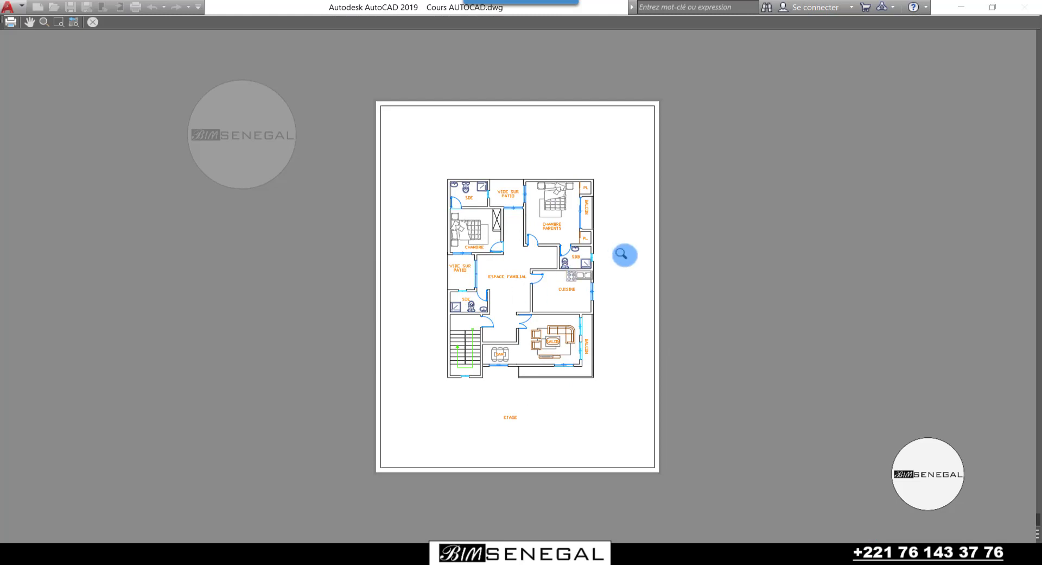
pyautogui.press('Escape')
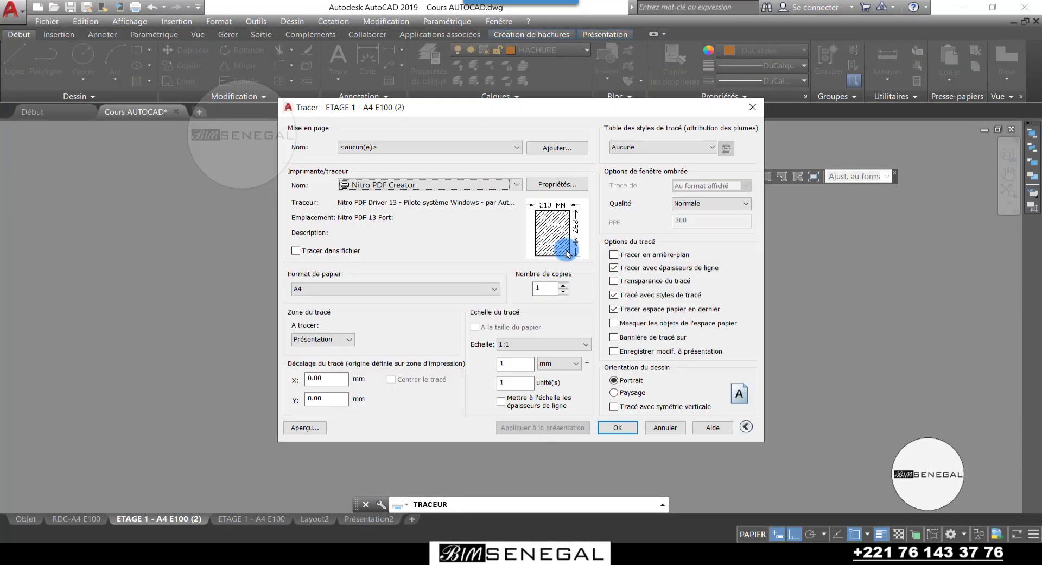
pyautogui.click(703, 203)
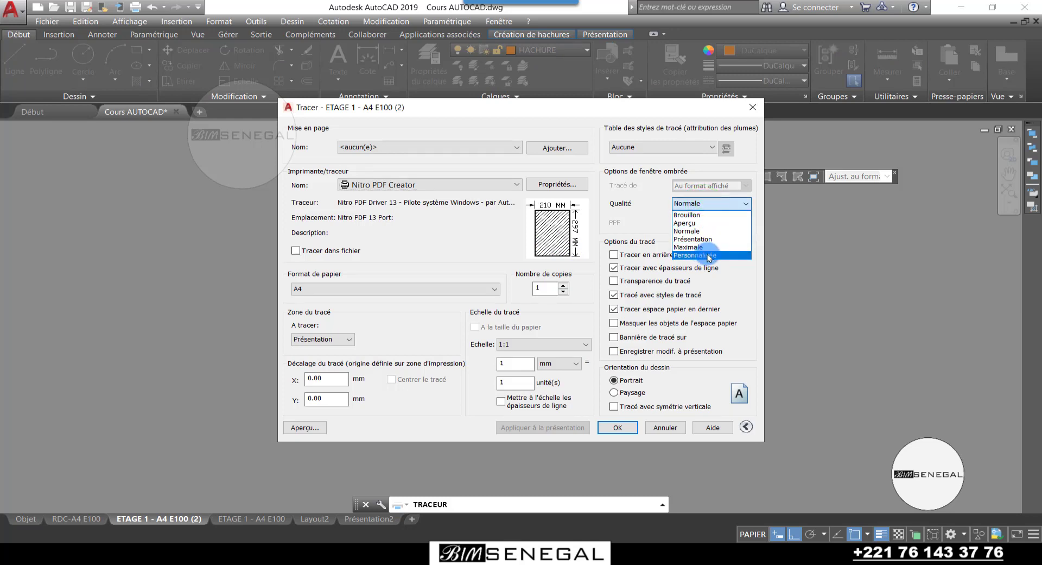
pyautogui.click(711, 249)
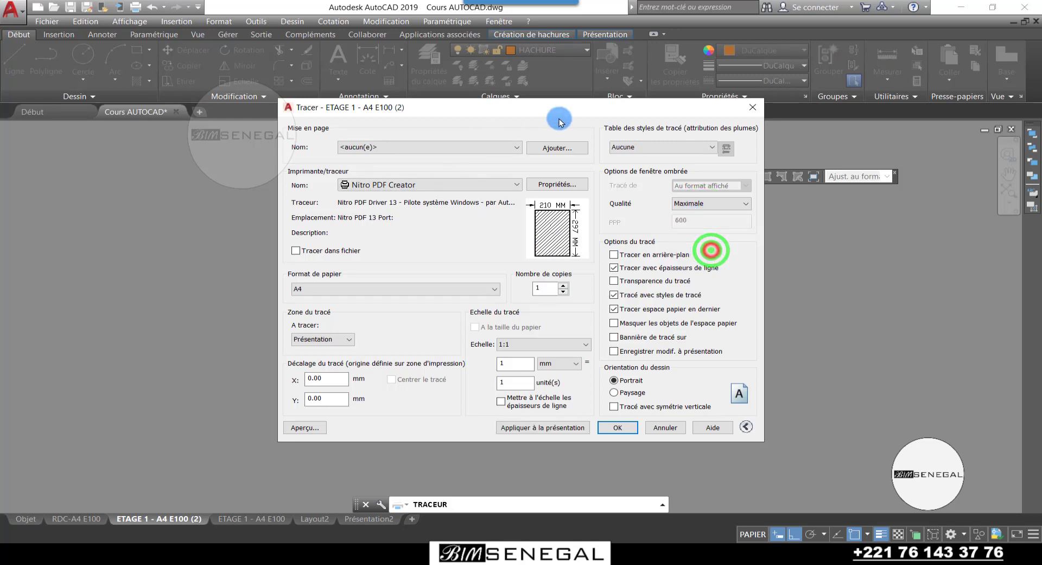
# Assign the monochrome.ctb plot style table and preview the black-and-white plot of the floor plan
pyautogui.click(640, 148)
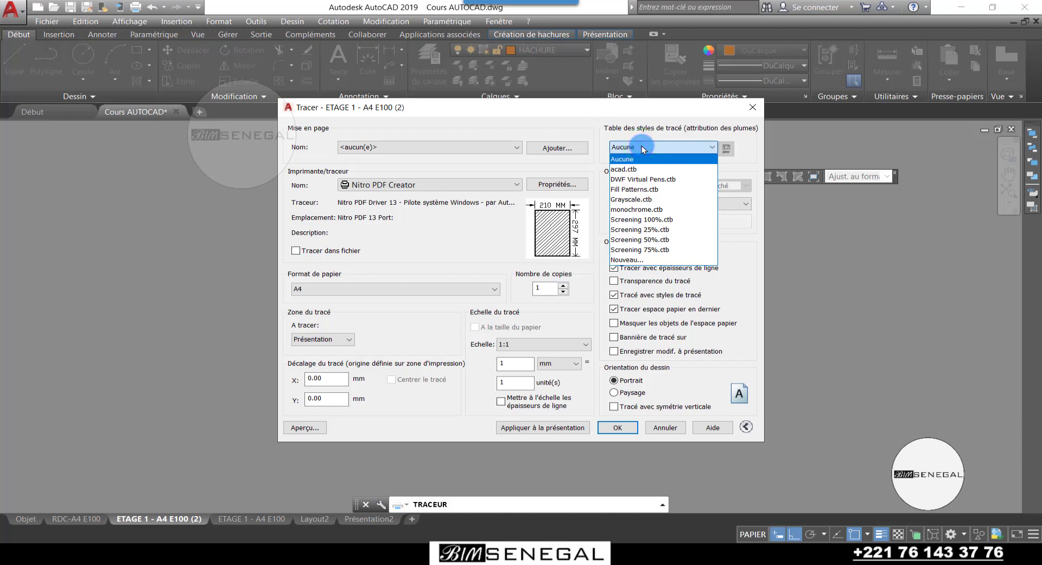
pyautogui.click(634, 211)
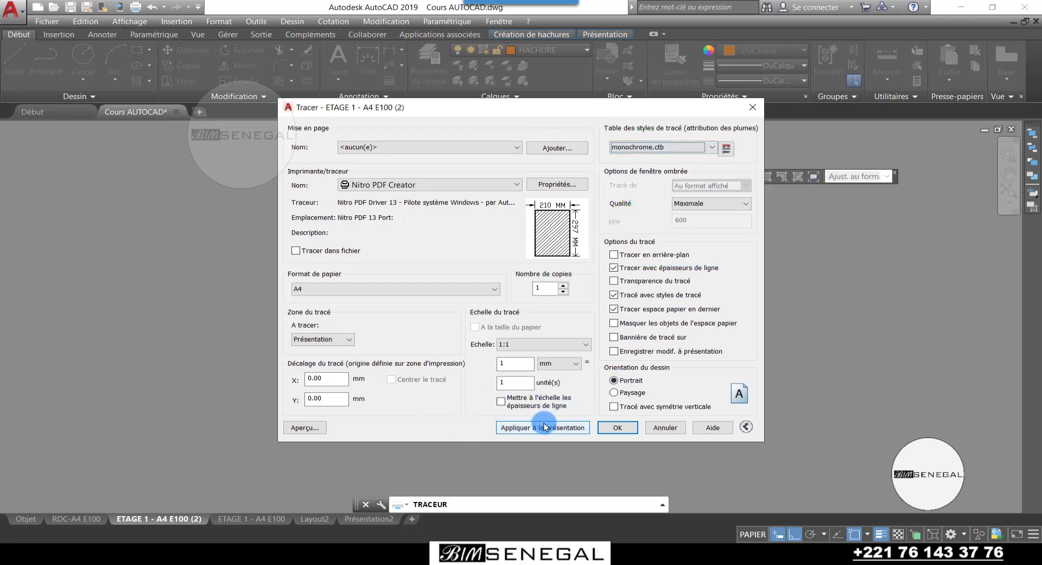
pyautogui.click(304, 428)
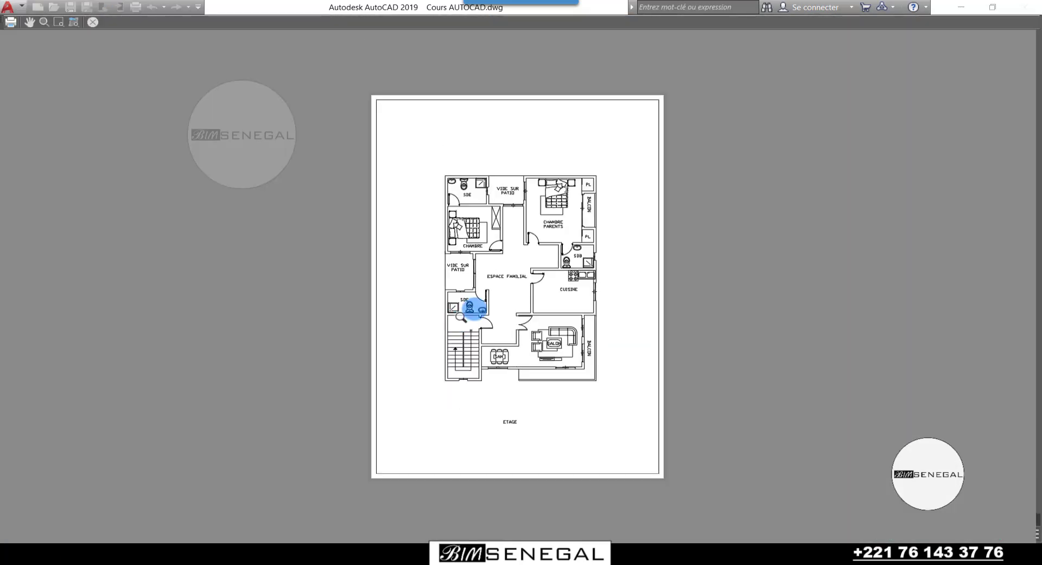
pyautogui.moveTo(513, 230); pyautogui.dragTo(534, 244)
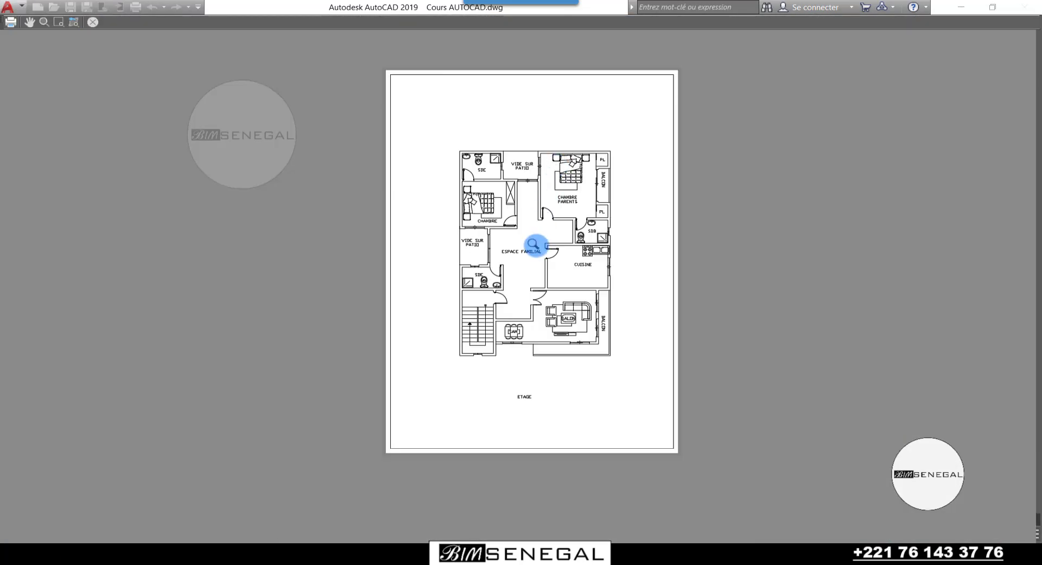
pyautogui.press('Escape')
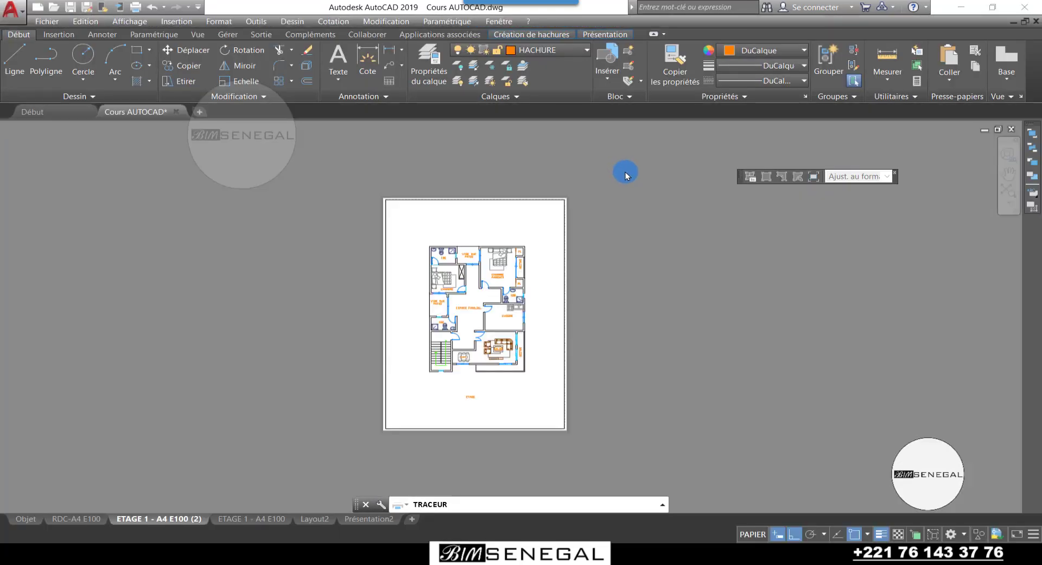
# Set the plot style table to Aucune and plot the layout with Nitro PDF Creator
pyautogui.click(660, 144)
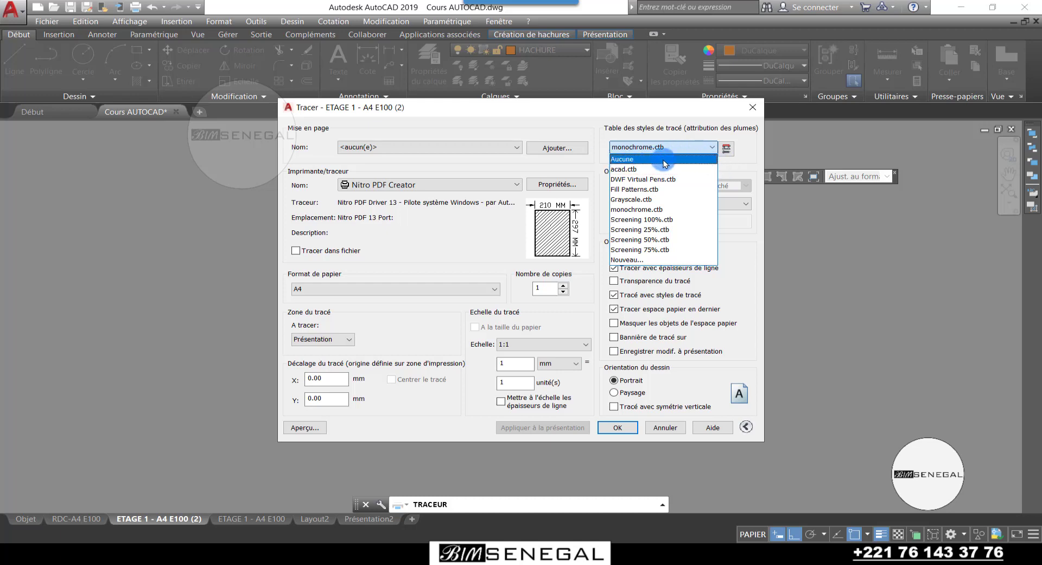
pyautogui.click(640, 161)
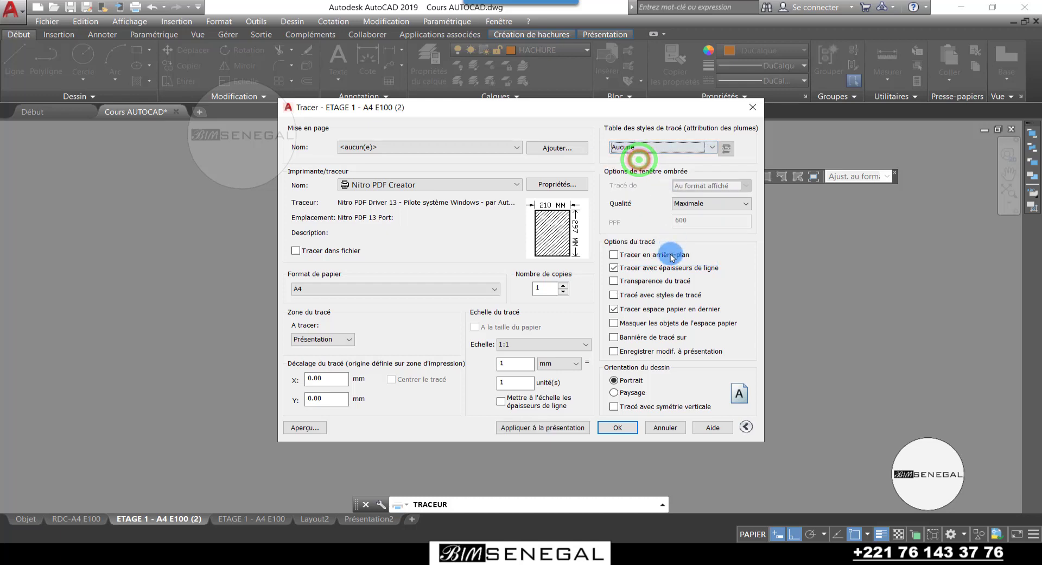
pyautogui.click(614, 427)
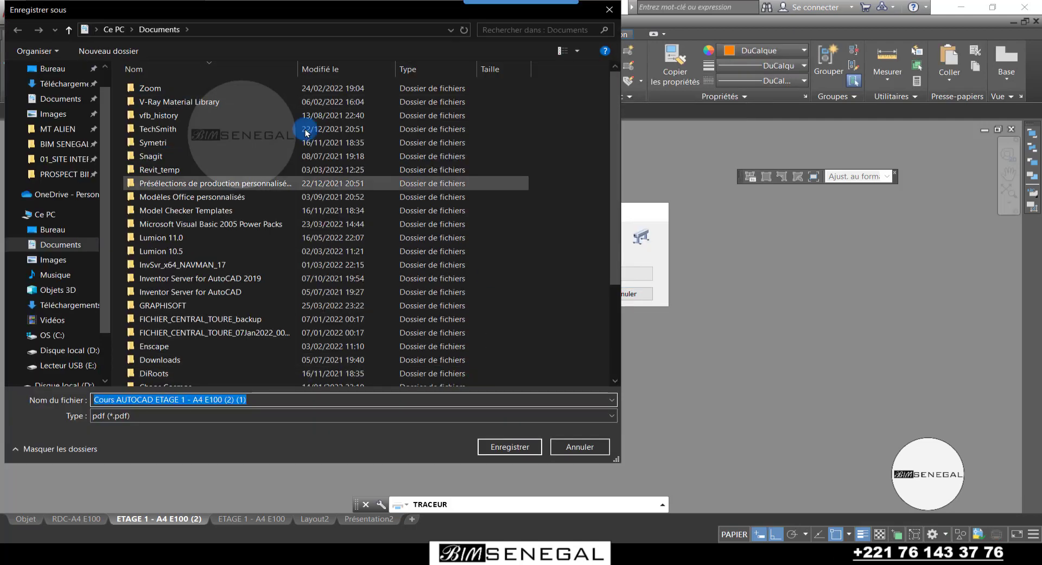
# Save the plotted PDF in the Documents folder as Cours AUTOCAD ETAGE 1 - A4 E100 (2) (1)
pyautogui.scroll(-1, 250, 149)
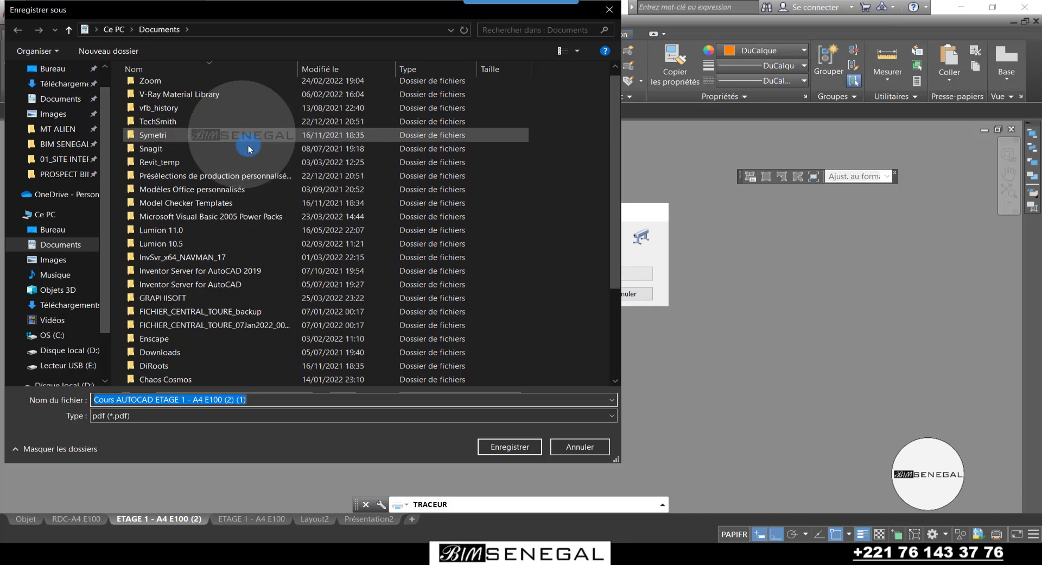
pyautogui.scroll(1, 200, 116)
pyautogui.scroll(-3, 344, 209)
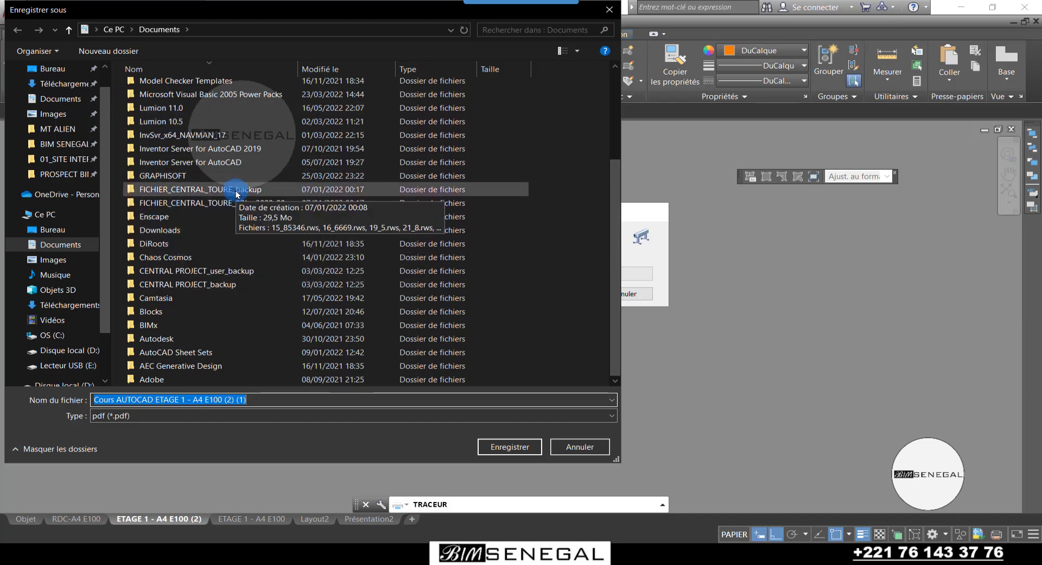
pyautogui.click(55, 143)
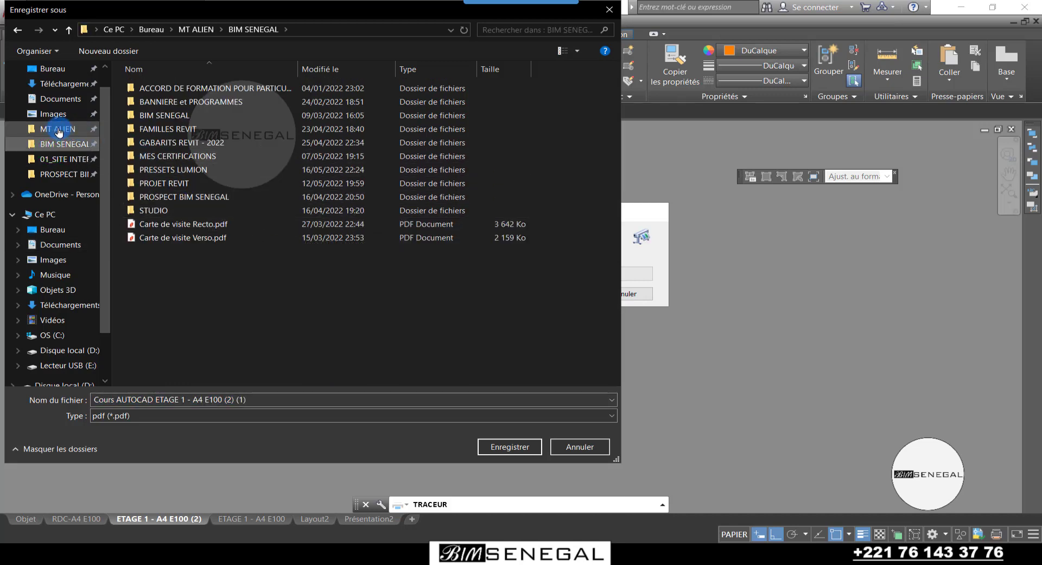
pyautogui.hotkey('alt', 'Left')
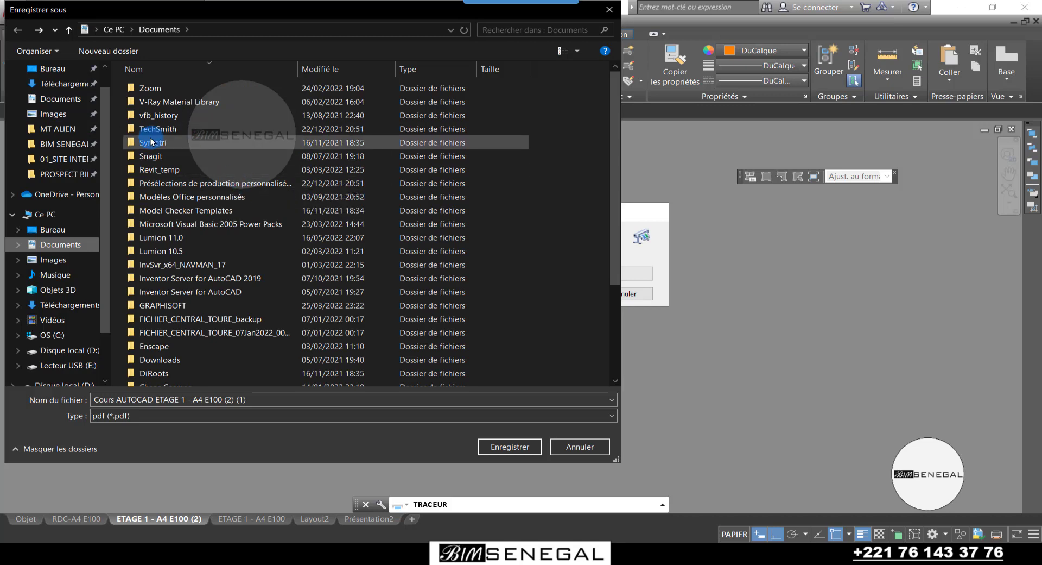
pyautogui.scroll(-4, 170, 152)
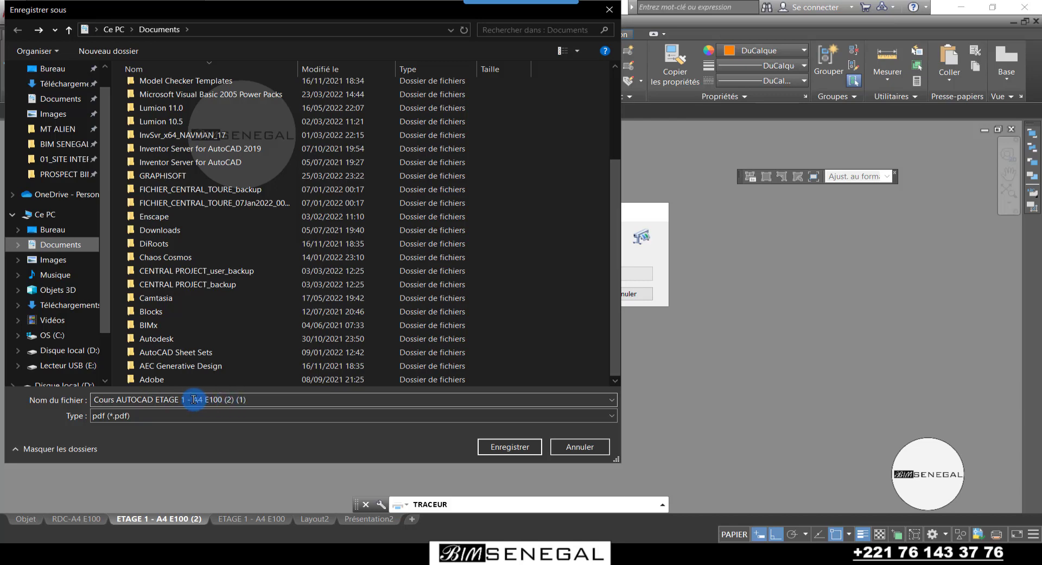
pyautogui.click(506, 444)
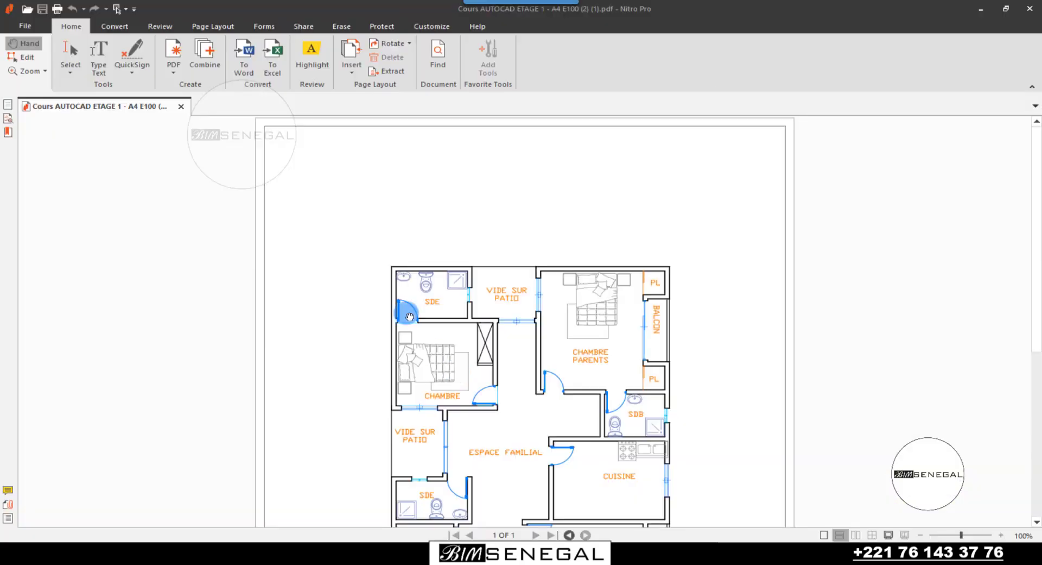
# Look over the whole floor plan in the exported PDF and close the PDF viewer
pyautogui.scroll(-7, 396, 196)
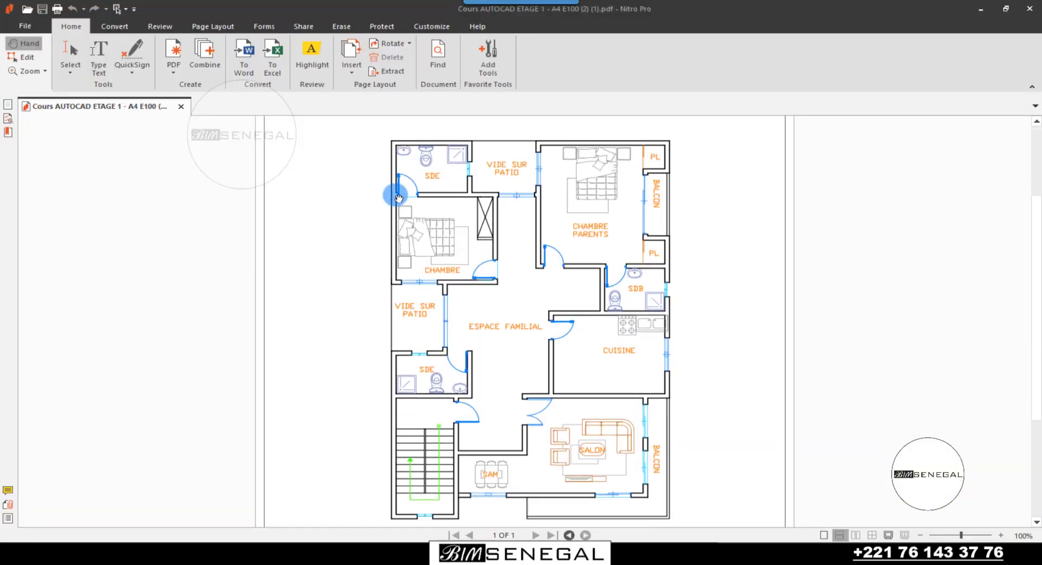
pyautogui.scroll(-3, 397, 196)
pyautogui.scroll(6, 491, 310)
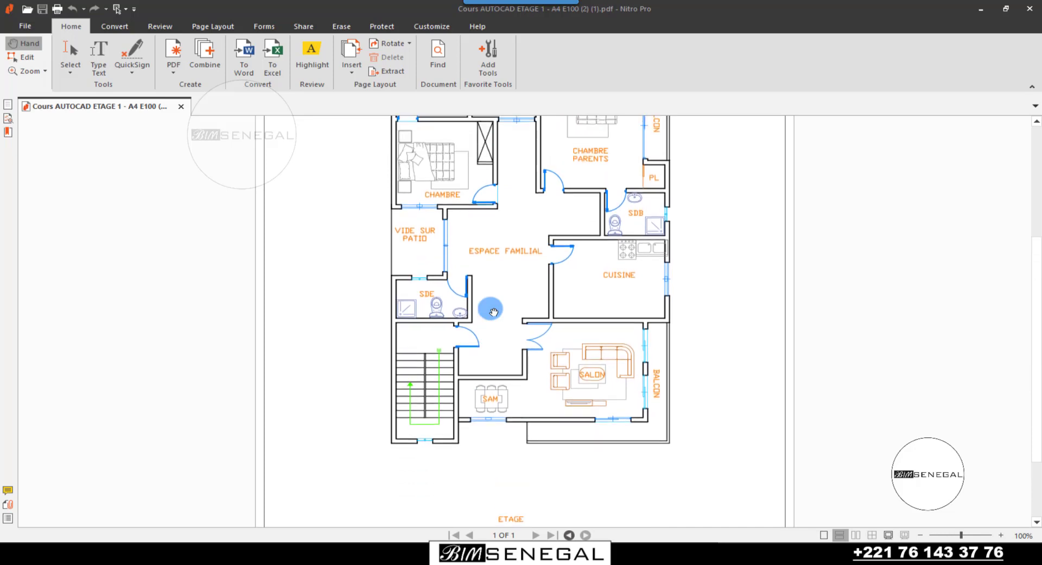
pyautogui.scroll(4, 494, 310)
pyautogui.scroll(-10, 494, 310)
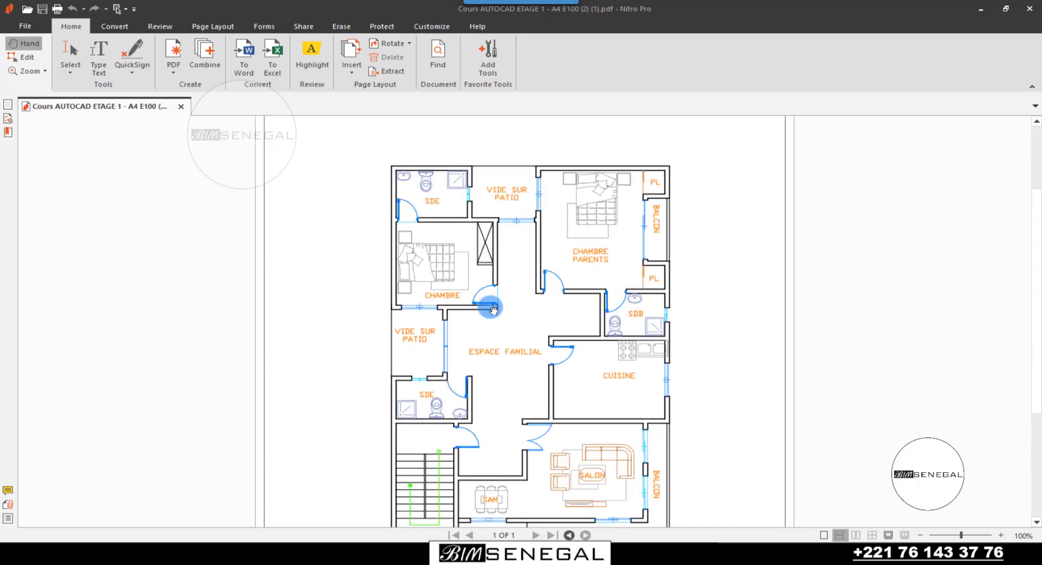
pyautogui.click(1030, 14)
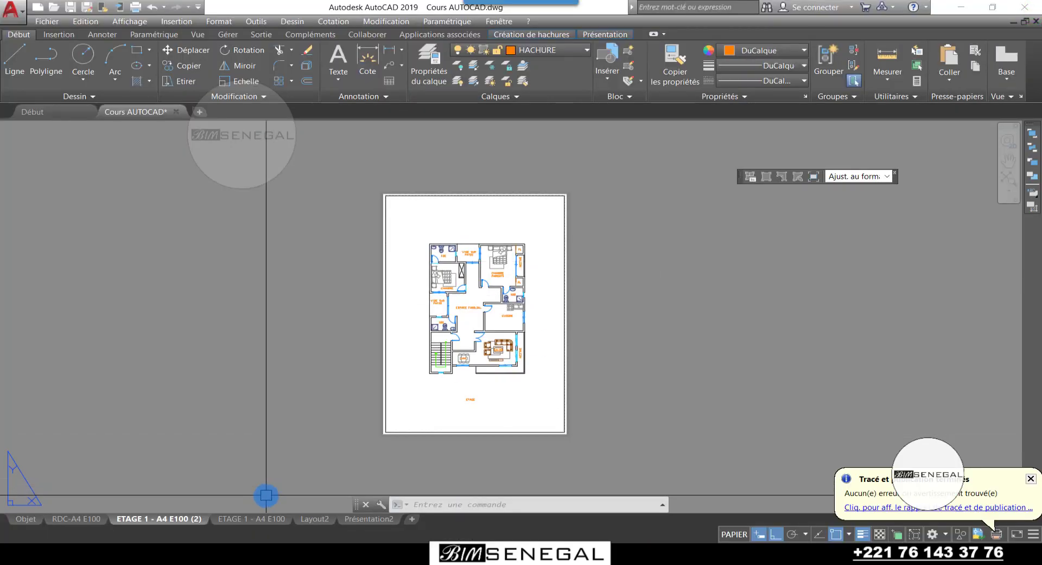
# Modify the page setup of the Présentation2 layout to use the A3 paper format
pyautogui.click(368, 519)
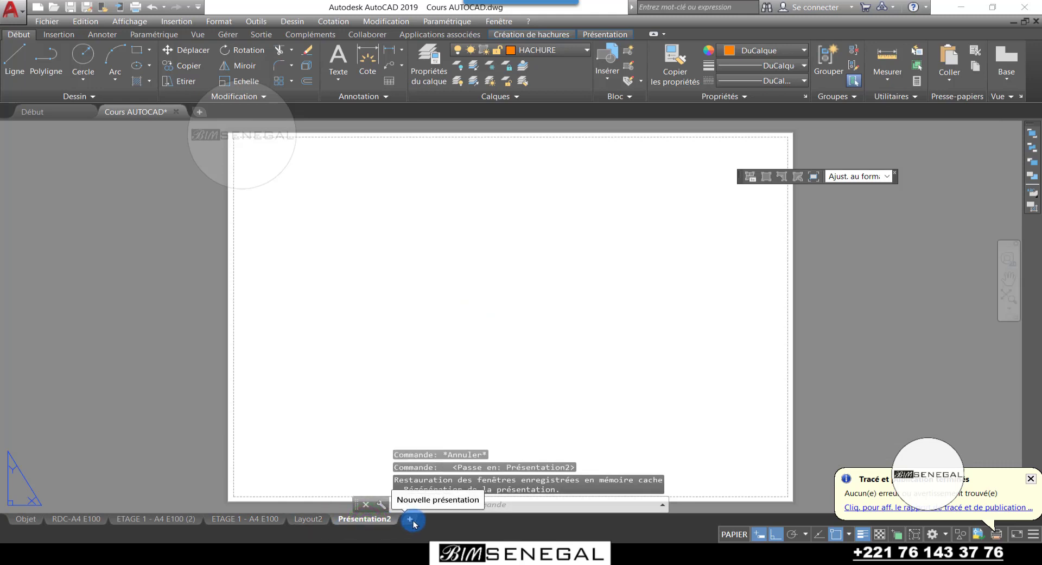
pyautogui.scroll(-2, 386, 306)
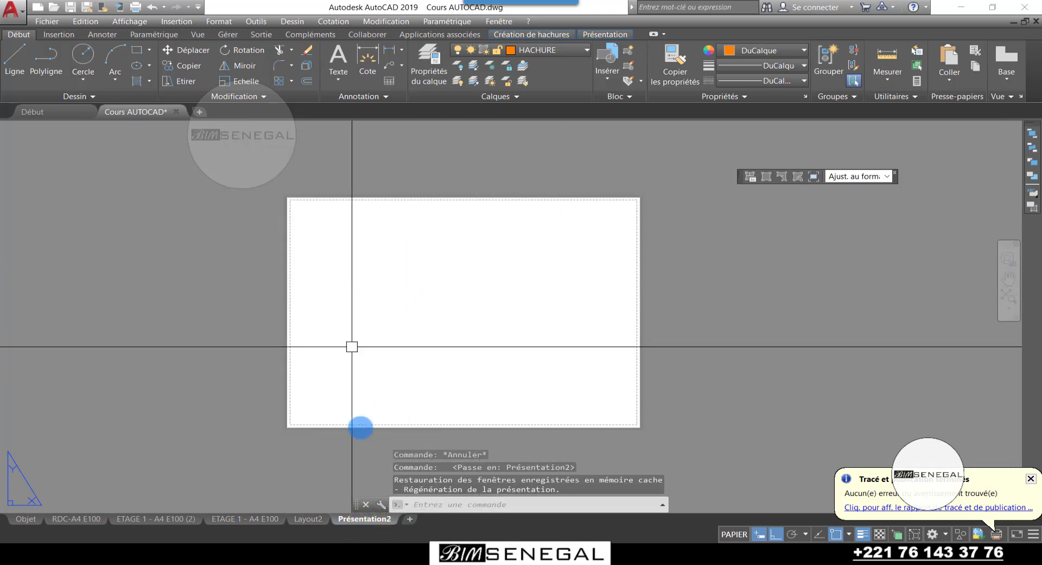
pyautogui.rightClick(348, 518)
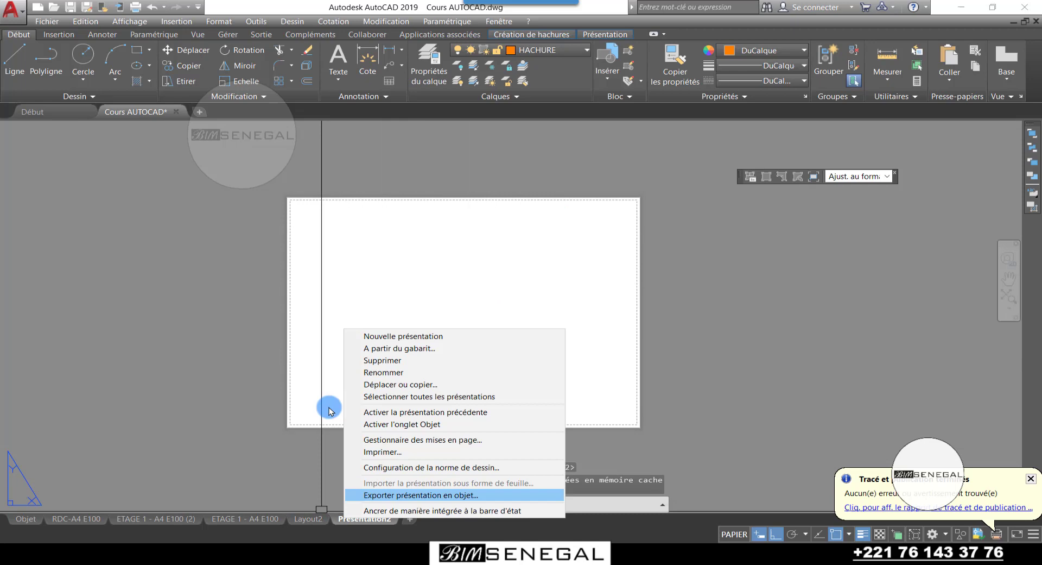
pyautogui.click(405, 439)
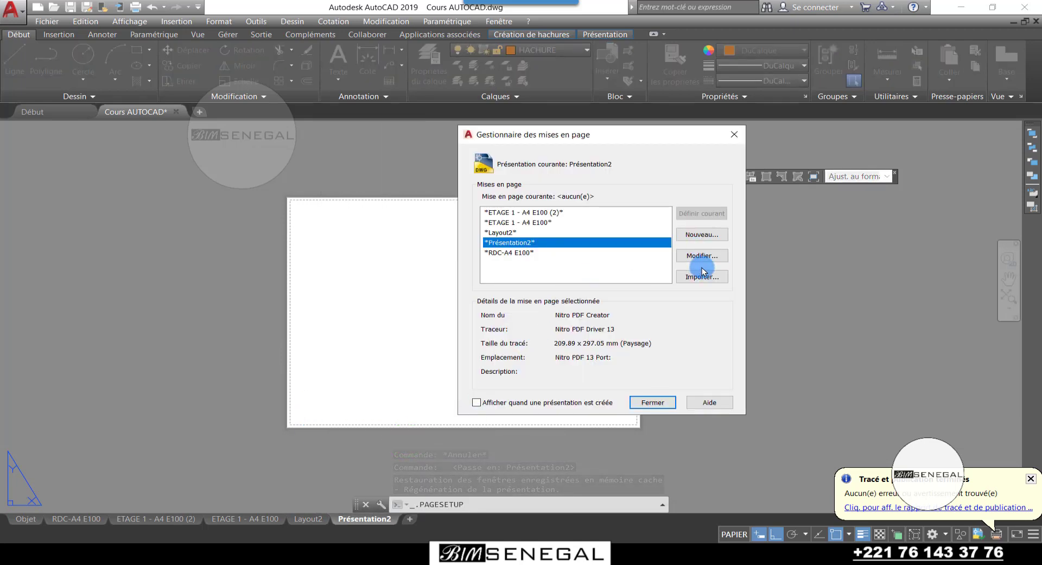
pyautogui.click(706, 255)
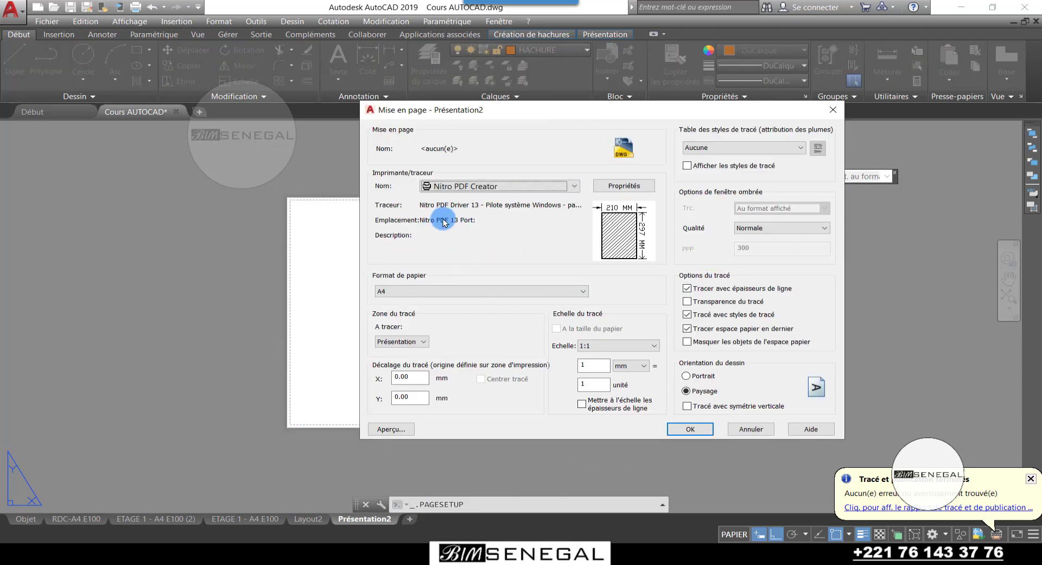
pyautogui.click(411, 291)
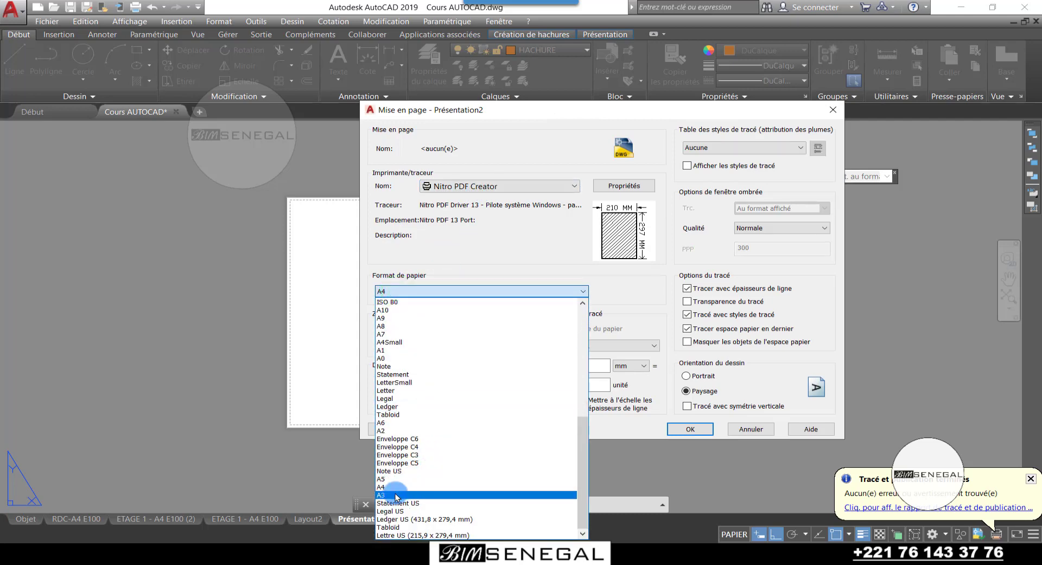
pyautogui.click(397, 495)
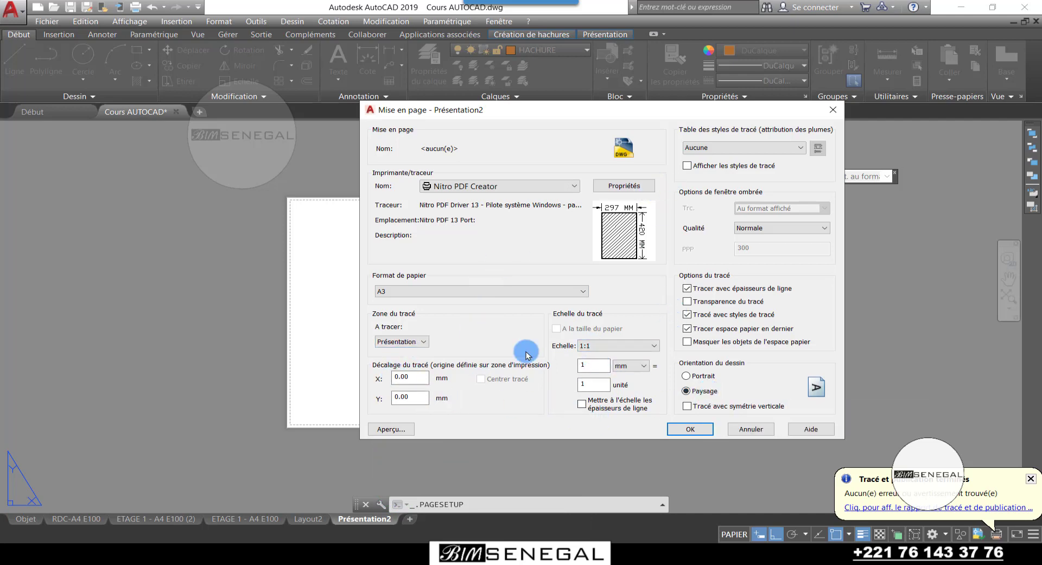
pyautogui.click(702, 430)
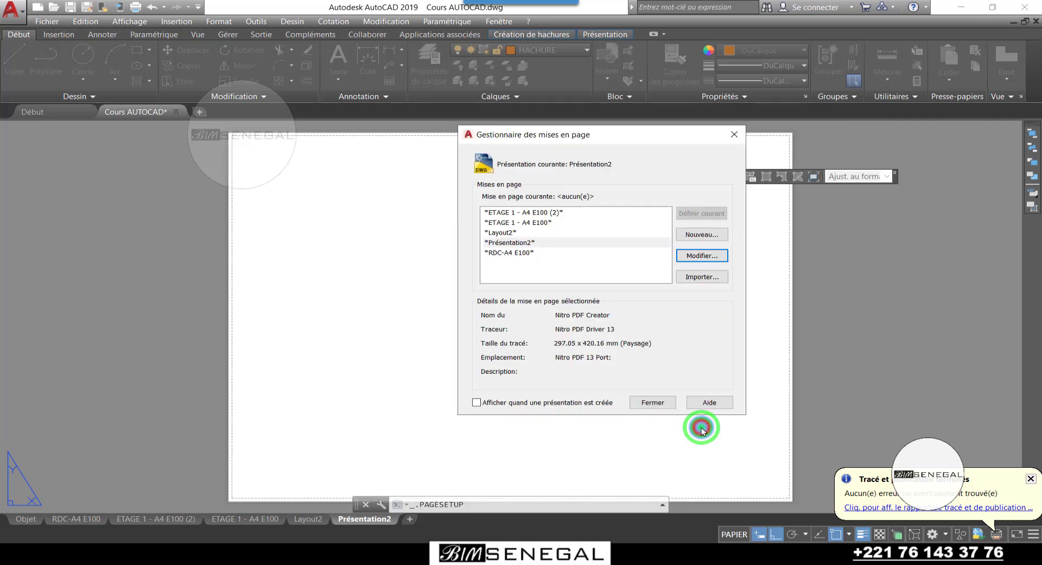
pyautogui.click(653, 402)
# Create a single rectangular viewport in the lower-right part of the A3 sheet, starting just inside the sheet's bottom-right corner
pyautogui.click(814, 177)
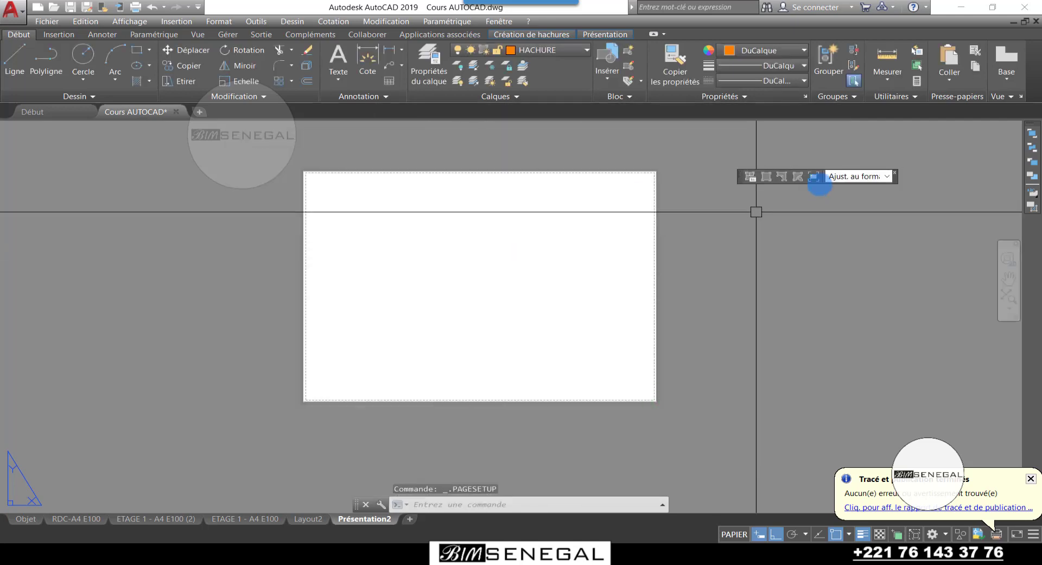
pyautogui.click(763, 178)
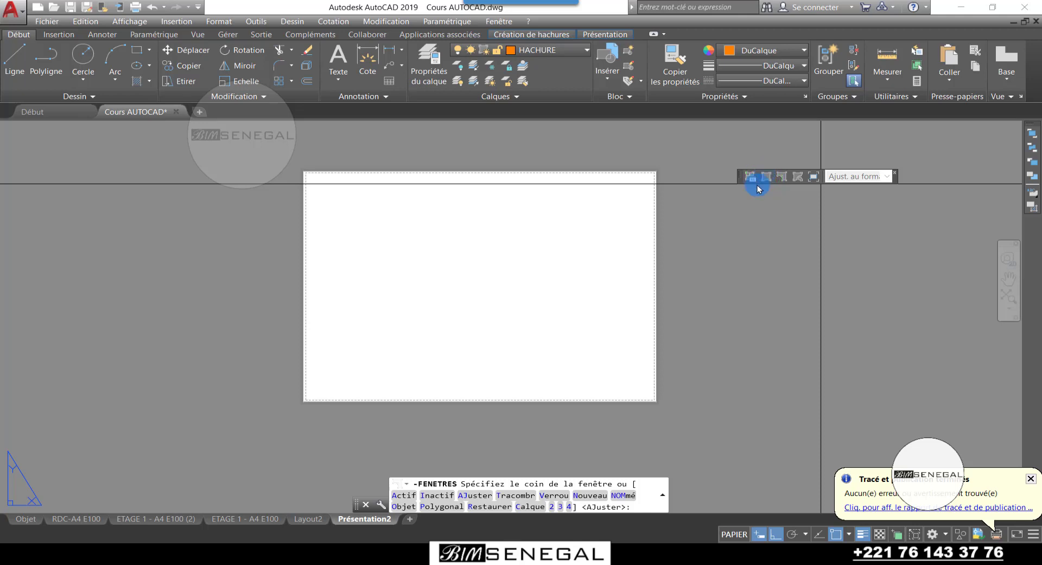
pyautogui.scroll(2, 625, 380)
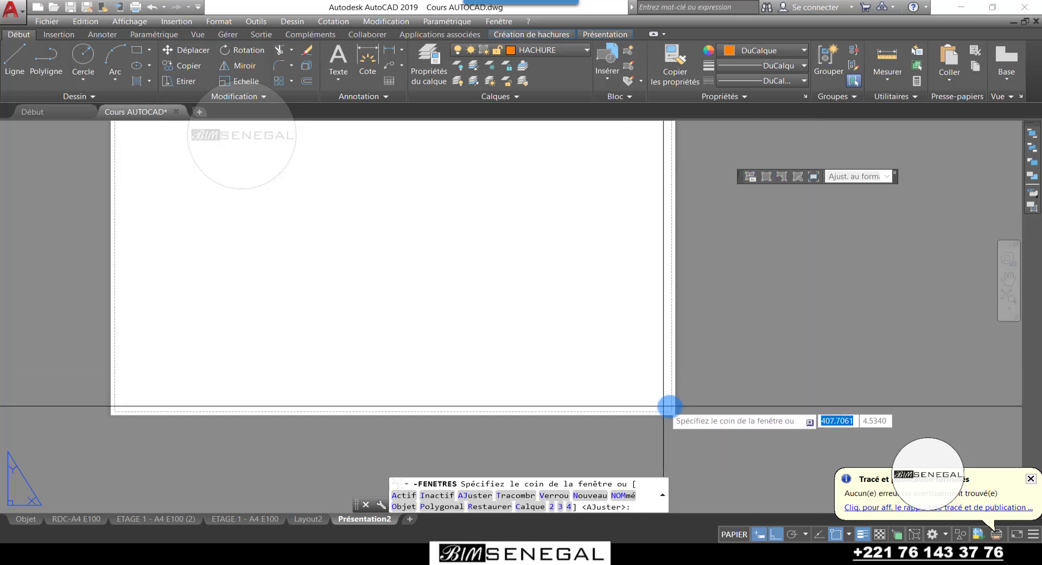
pyautogui.click(669, 405)
pyautogui.scroll(-4, 665, 410)
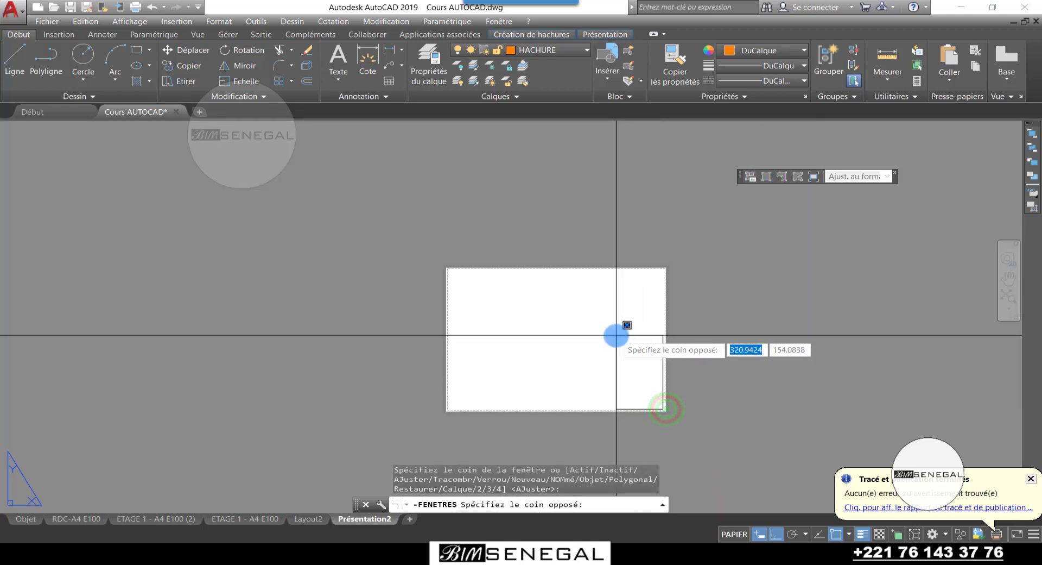
pyautogui.scroll(2, 617, 333)
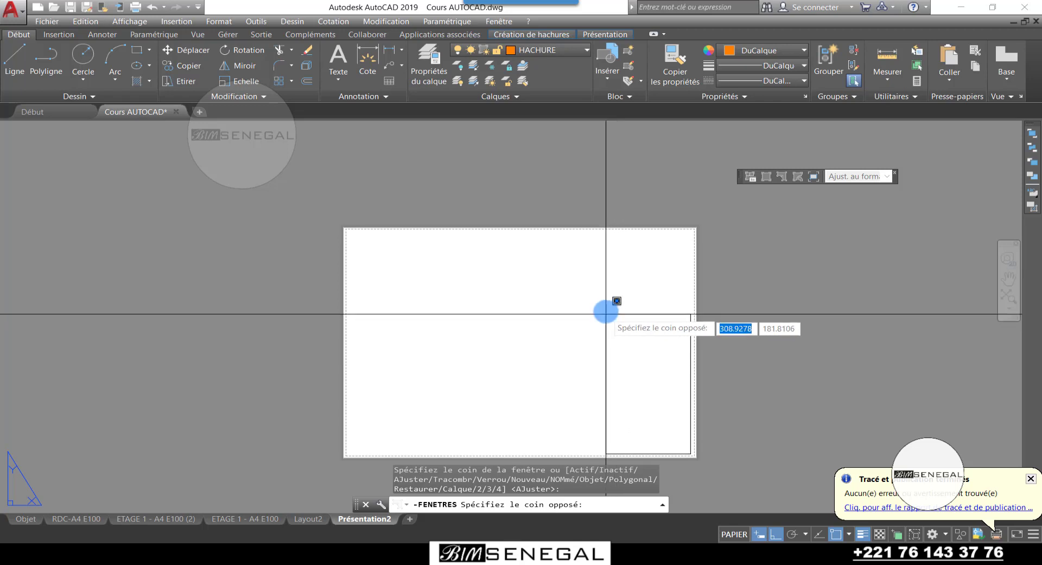
pyautogui.click(560, 279)
pyautogui.scroll(-4, 575, 296)
pyautogui.scroll(2, 591, 312)
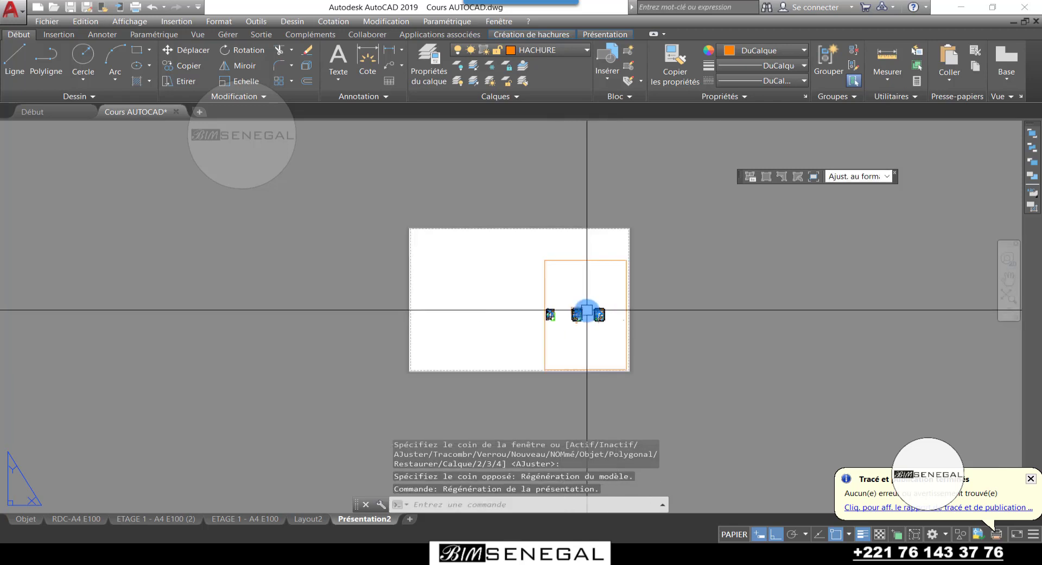
# Create a small rectangular viewport in the upper-left corner of the A3 sheet, just inside the printable margin
pyautogui.click(767, 179)
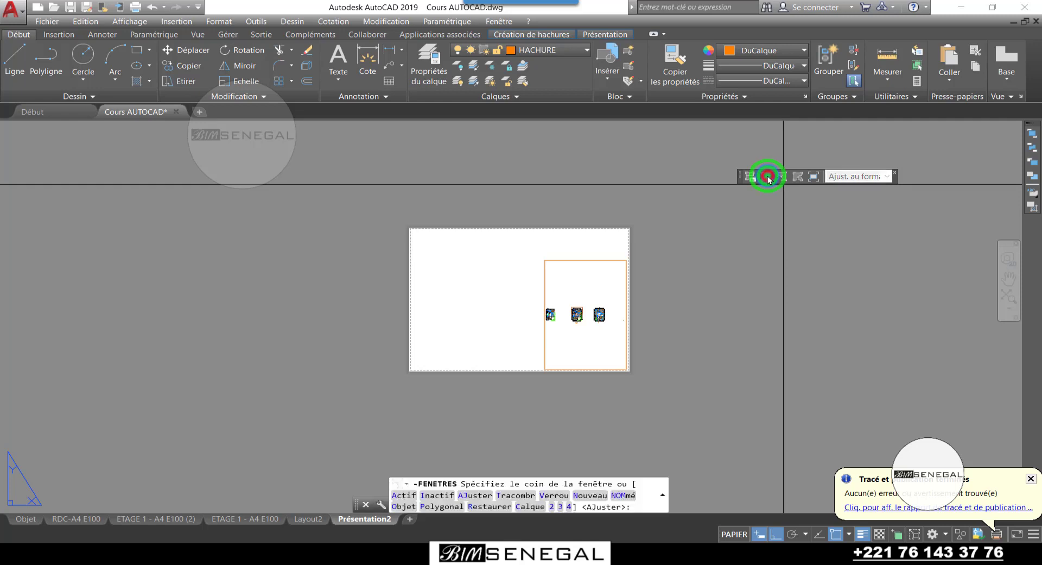
pyautogui.scroll(5, 395, 235)
pyautogui.scroll(2, 432, 220)
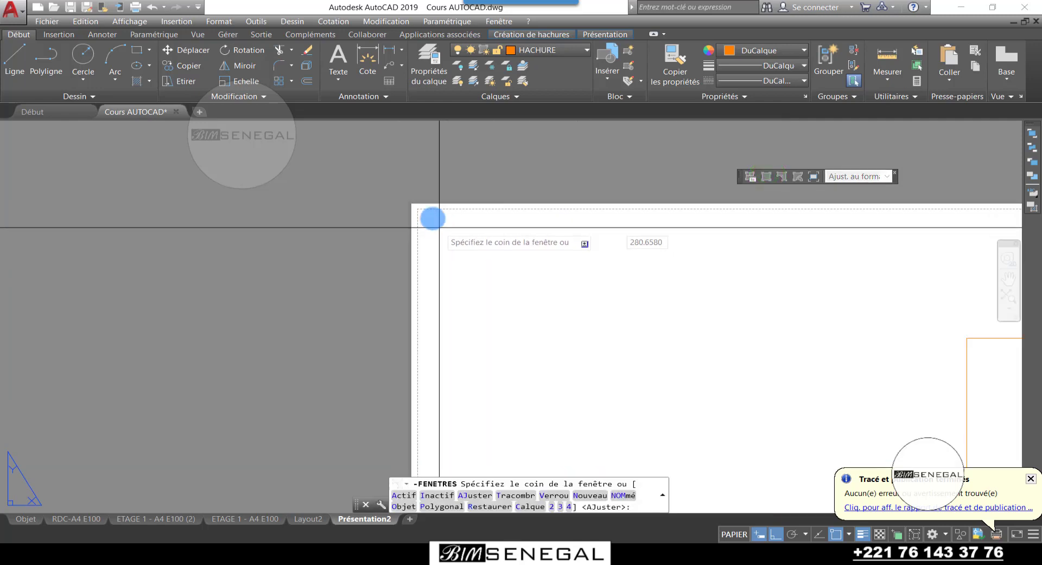
pyautogui.click(431, 220)
pyautogui.scroll(-4, 488, 307)
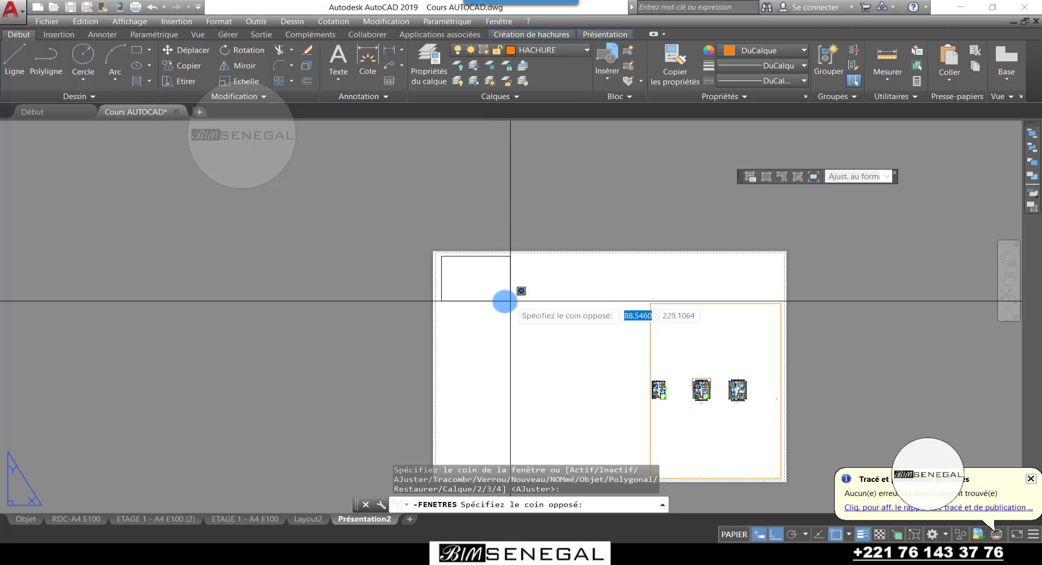
pyautogui.click(502, 301)
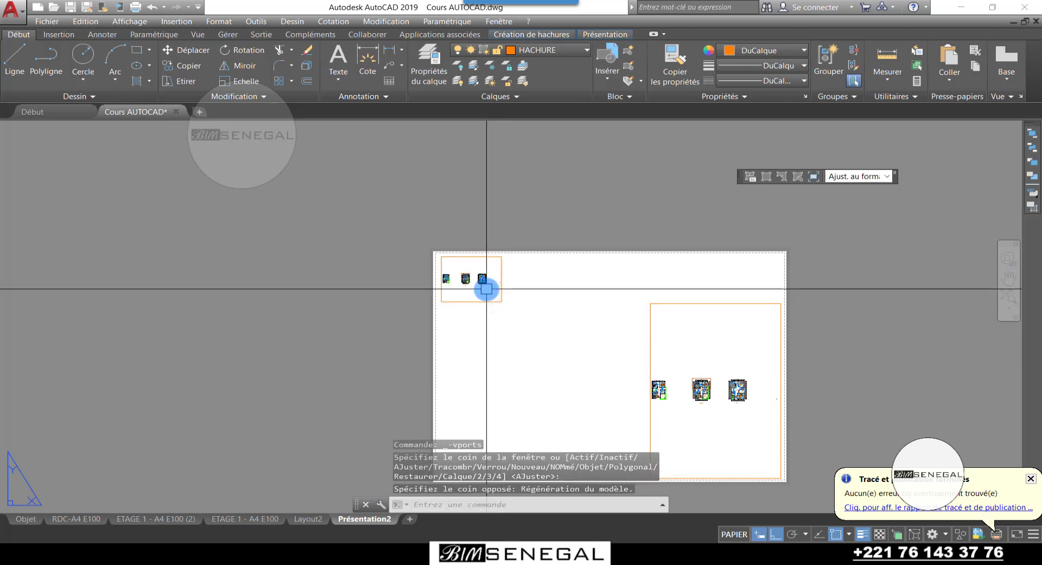
# Create a large rectangular viewport in the lower-left part of the sheet, filling the space beside the lower-right viewport
pyautogui.scroll(2, 486, 288)
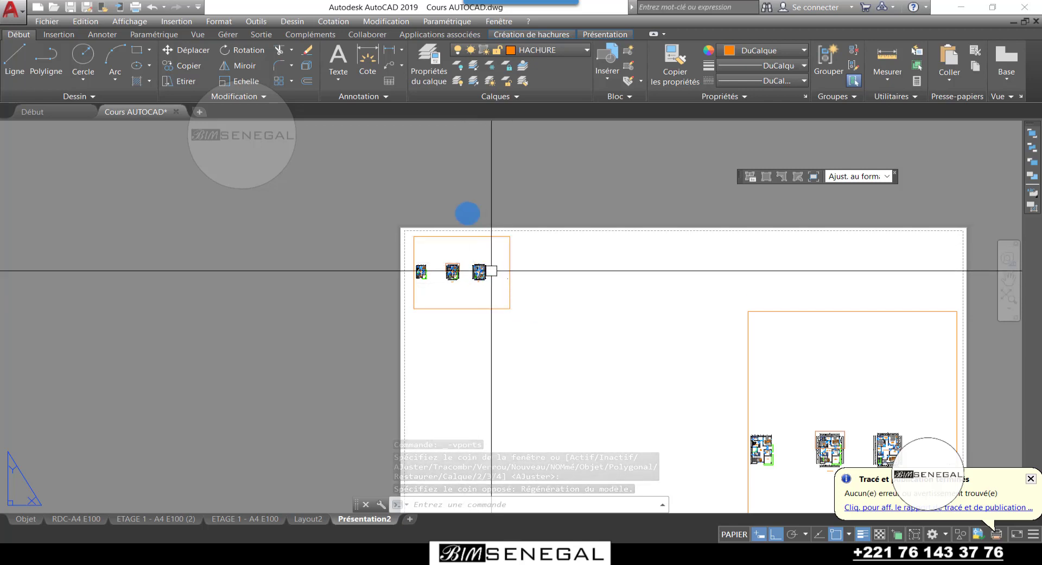
pyautogui.scroll(-2, 466, 213)
pyautogui.scroll(-2, 456, 221)
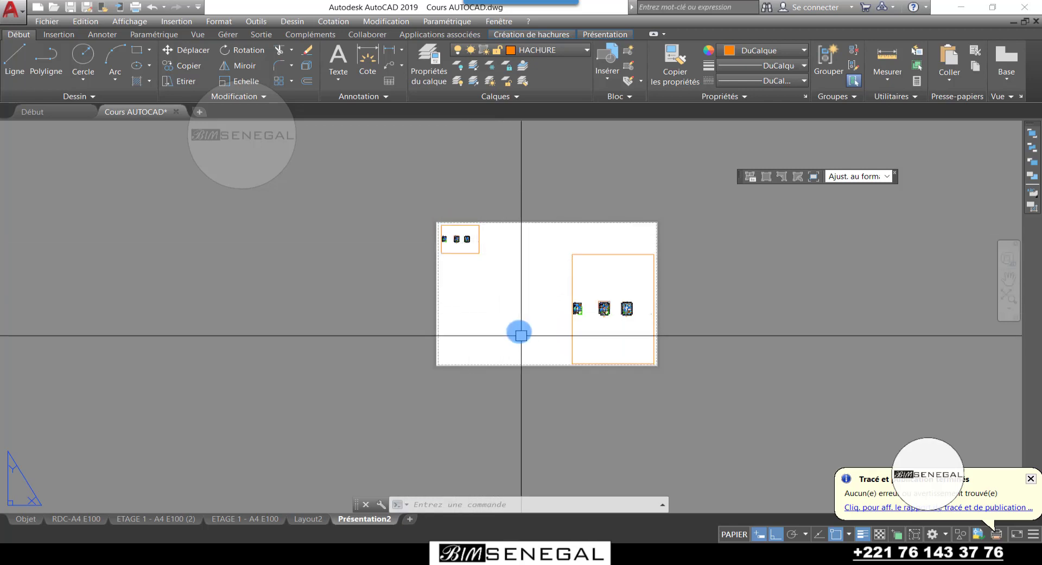
pyautogui.scroll(2, 521, 335)
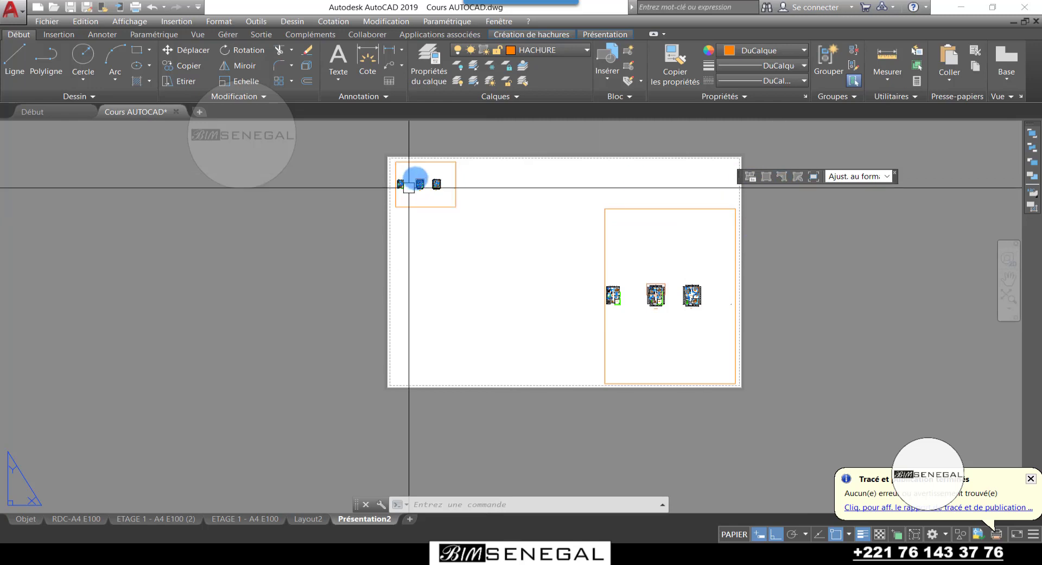
pyautogui.click(762, 174)
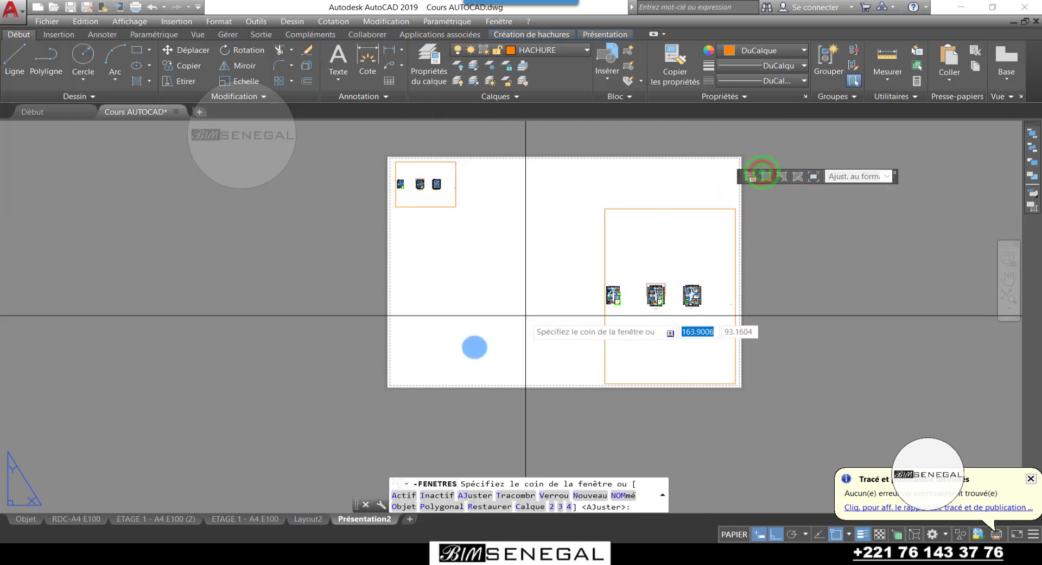
pyautogui.click(397, 383)
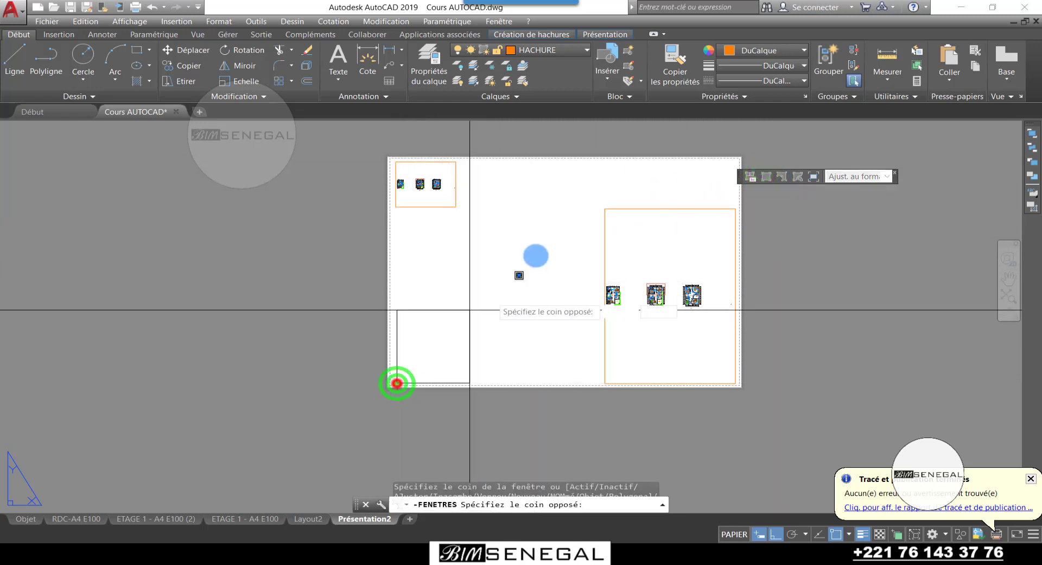
pyautogui.click(597, 213)
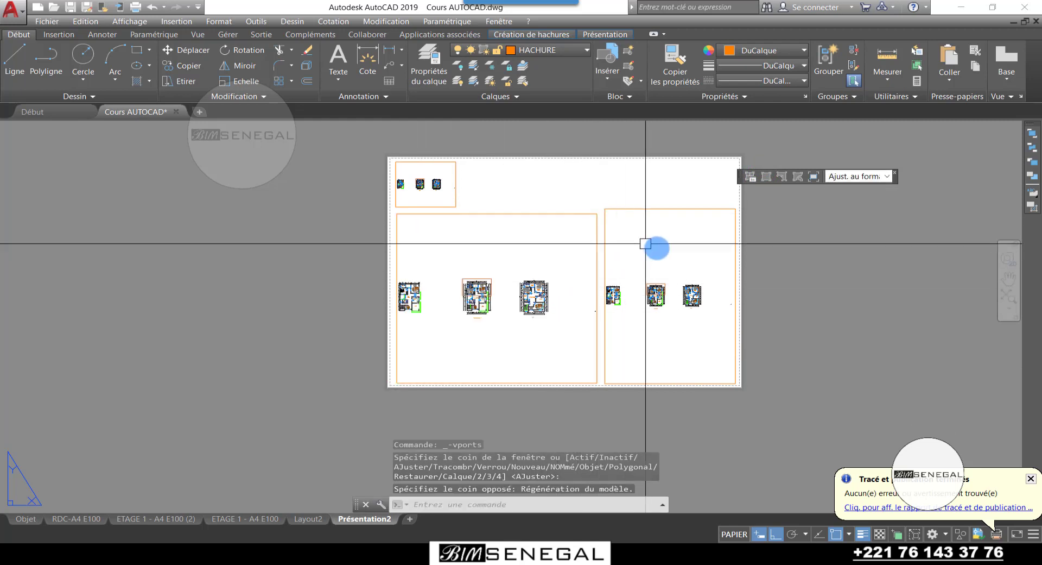
# Activate the lower-right viewport, frame the middle floor plan inside it, and return to paper space
pyautogui.scroll(-2, 477, 241)
pyautogui.scroll(2, 554, 300)
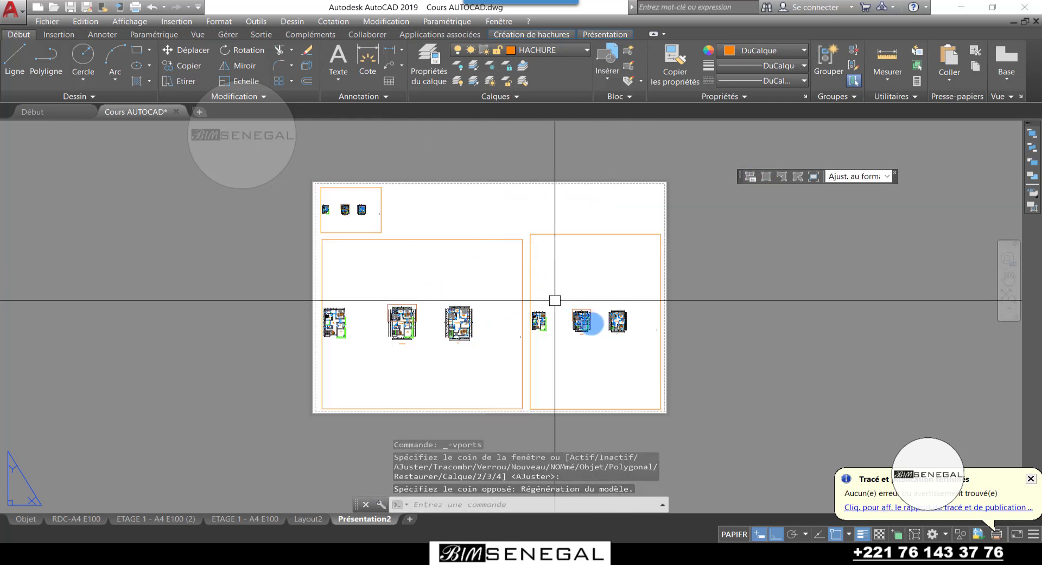
pyautogui.doubleClick(604, 354)
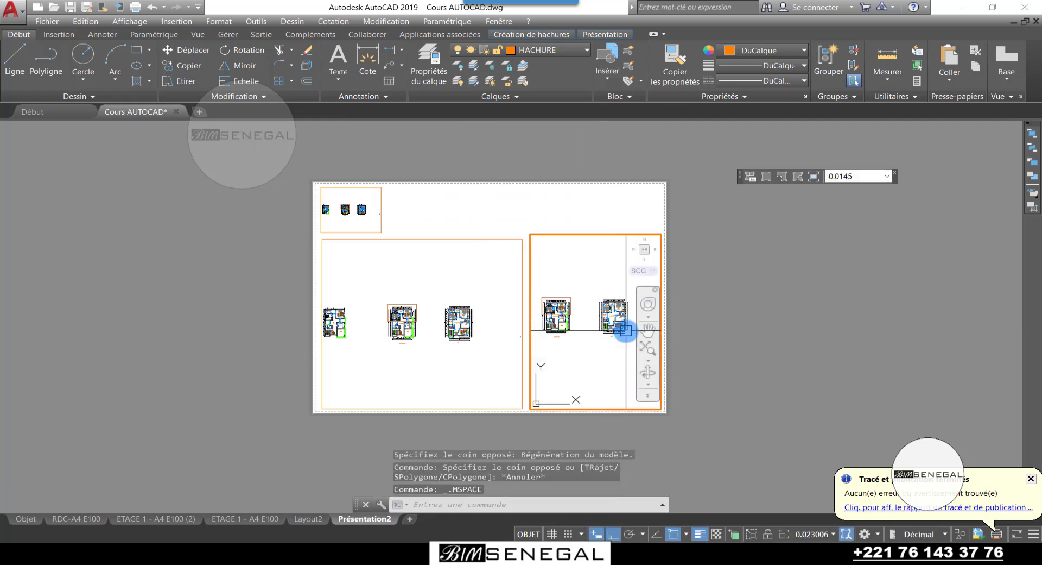
pyautogui.scroll(4, 597, 326)
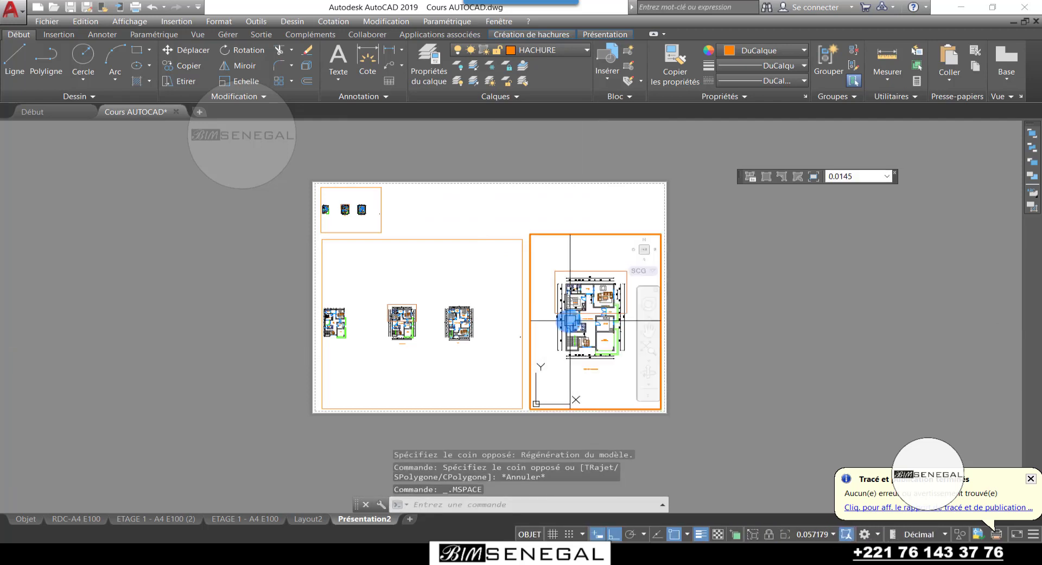
pyautogui.scroll(2, 604, 324)
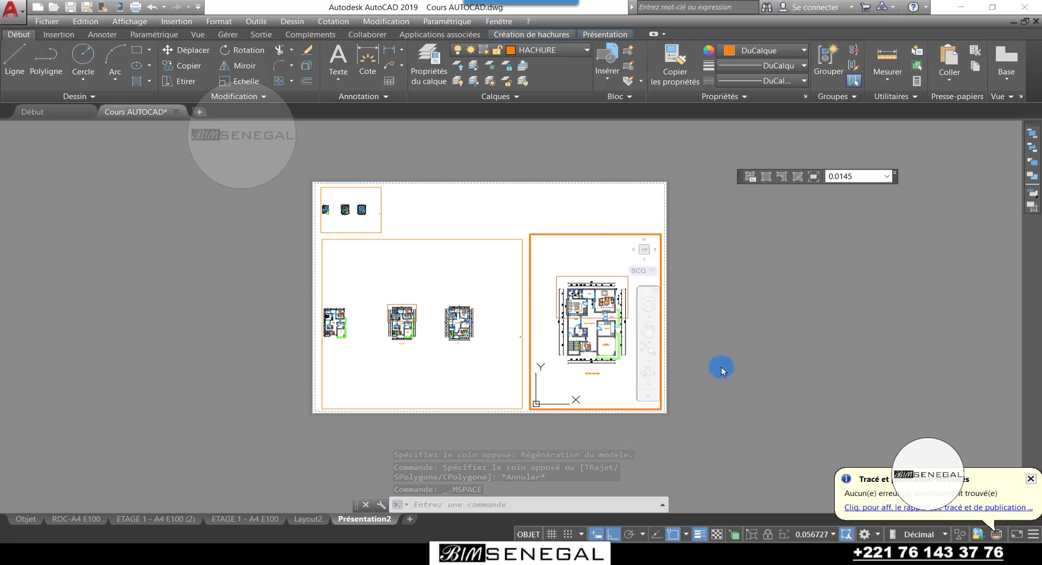
pyautogui.doubleClick(766, 335)
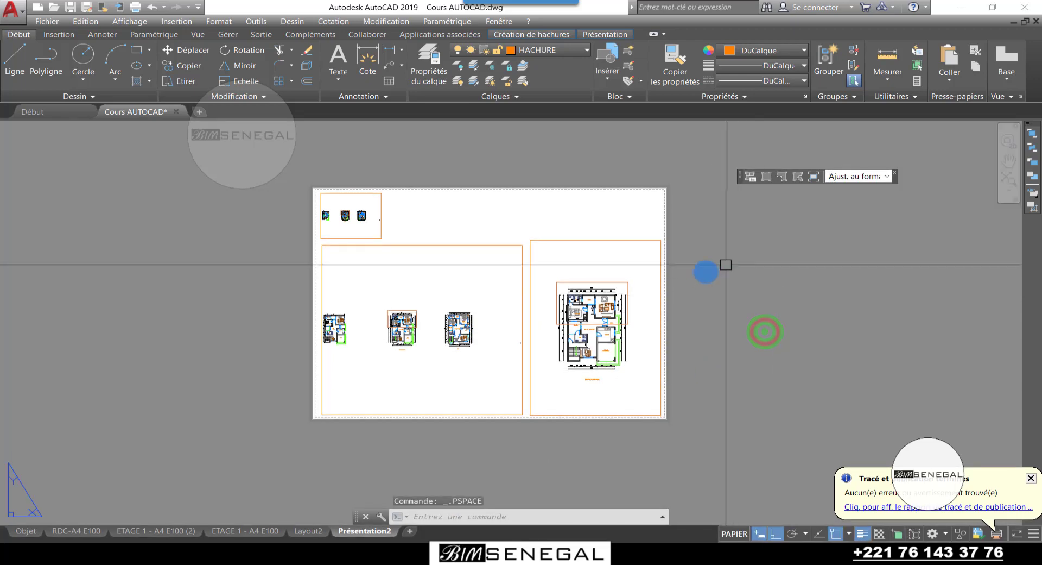
# Set the scale of the lower-right viewport to E100 (cm)
pyautogui.click(700, 269)
pyautogui.click(651, 259)
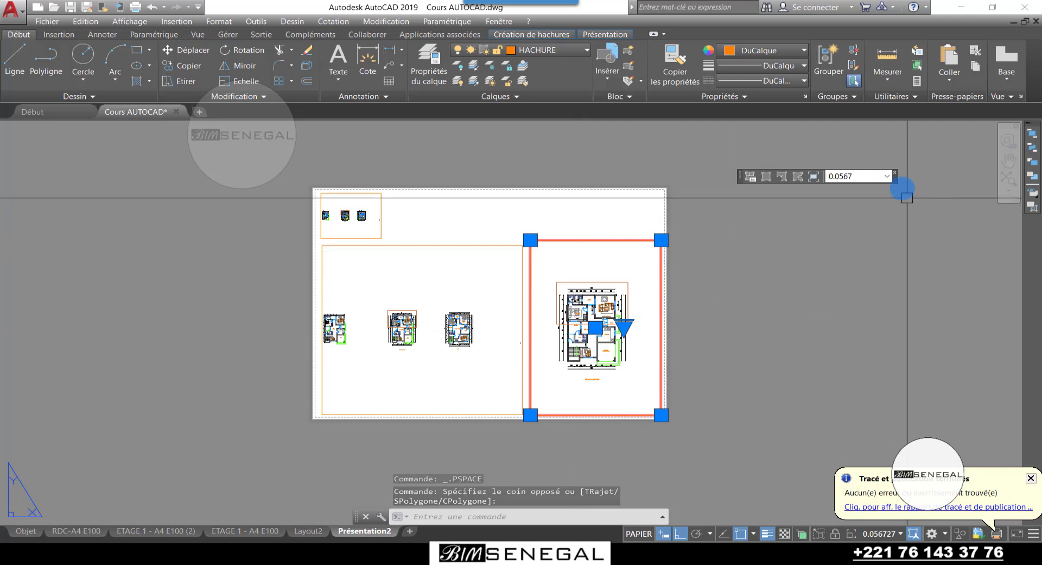
pyautogui.click(887, 178)
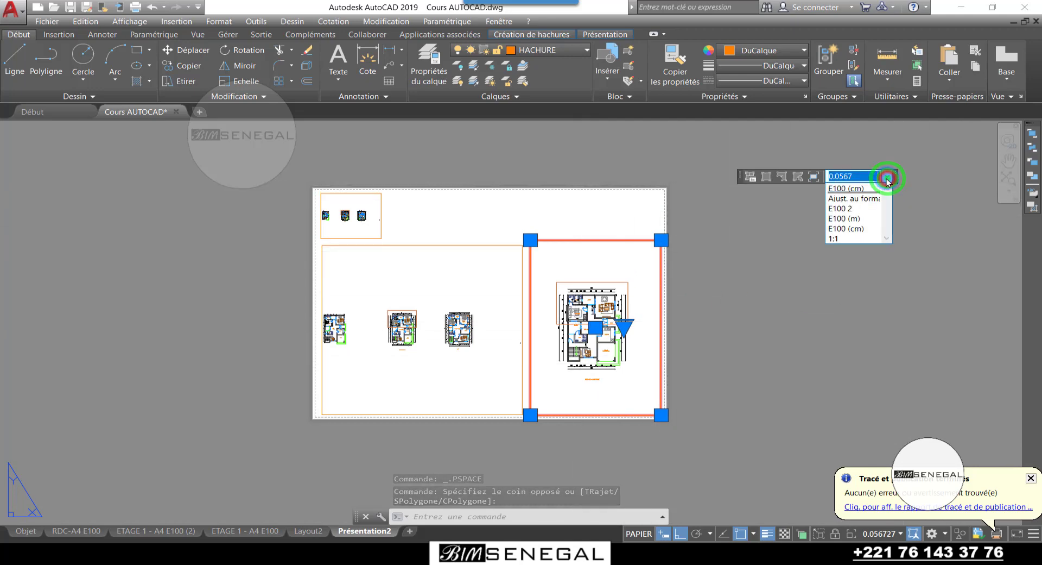
pyautogui.click(850, 229)
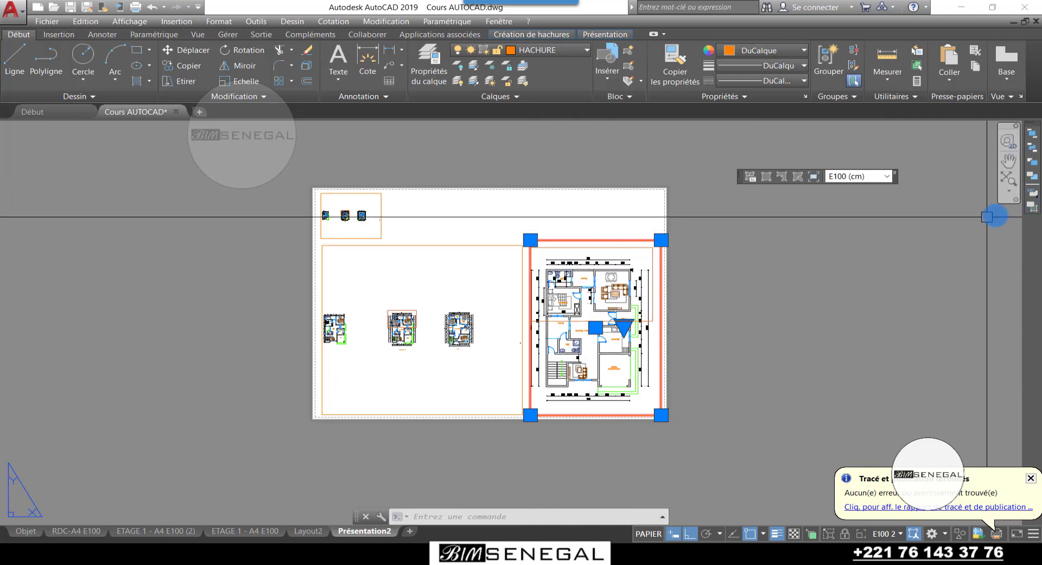
# Pan the floor plan inside the lower-right viewport so its dimensions fit within the frame, and return to paper space
pyautogui.click(1009, 167)
pyautogui.moveTo(610, 342); pyautogui.dragTo(586, 334)
pyautogui.press('Escape')
pyautogui.doubleClick(589, 348)
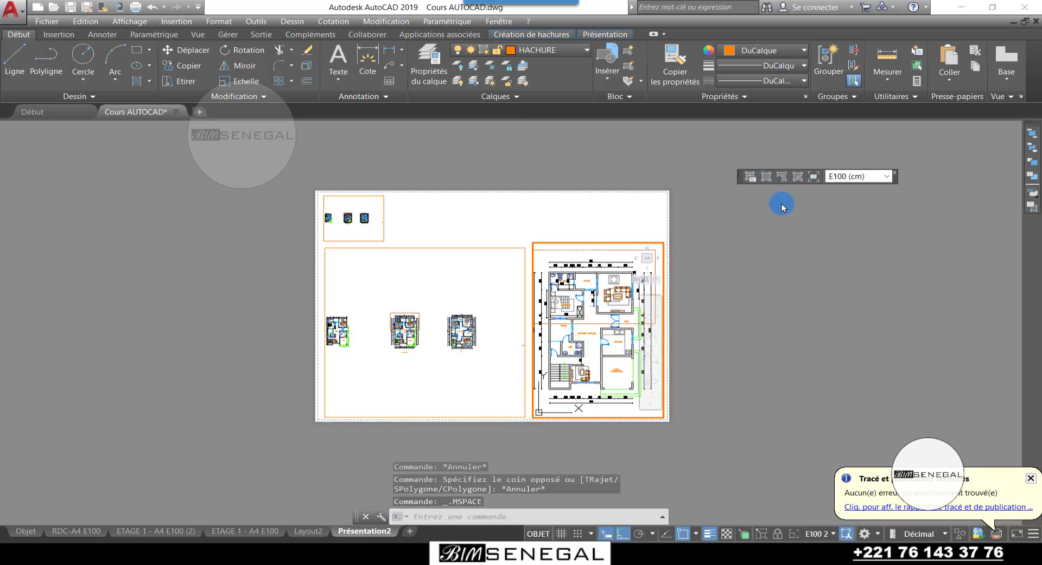
pyautogui.click(643, 341)
pyautogui.moveTo(572, 333); pyautogui.dragTo(579, 335)
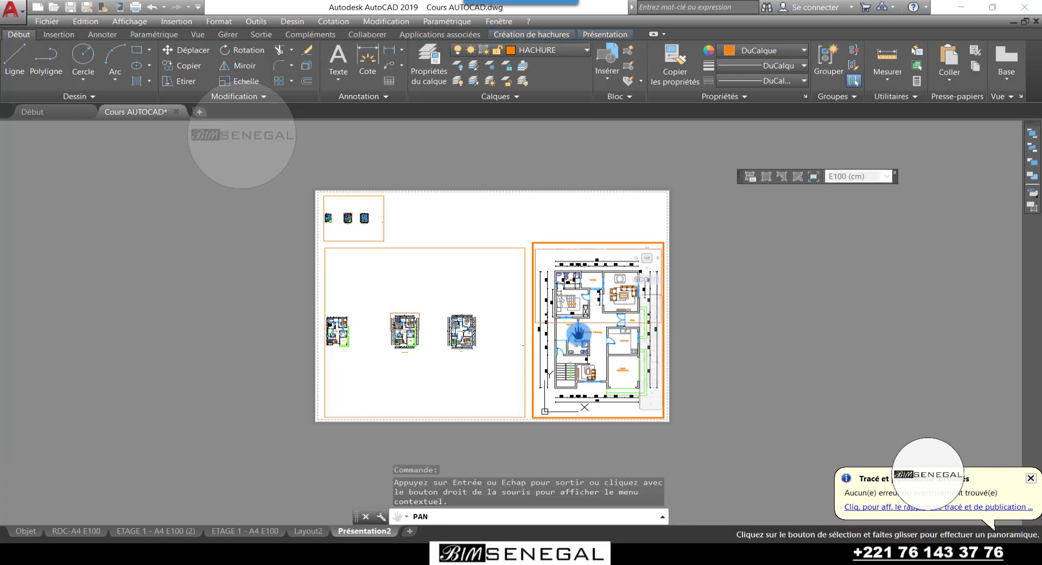
pyautogui.press('Escape')
pyautogui.press('Escape')
pyautogui.doubleClick(720, 348)
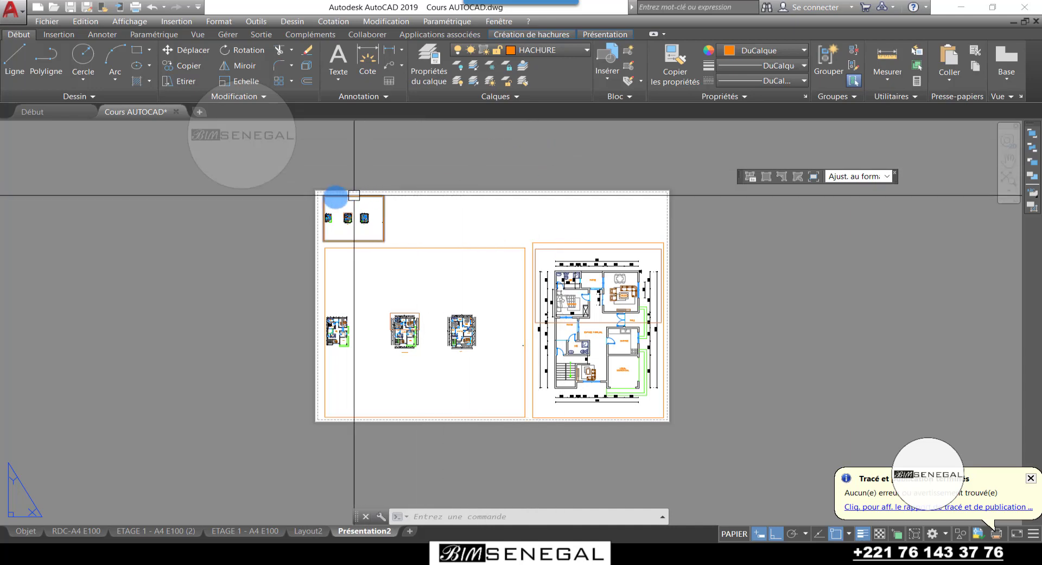
# With the small upper-left viewport selected, add a custom scale named E250 with 10 paper units equal to 250 drawing units
pyautogui.scroll(2, 354, 195)
pyautogui.scroll(3, 342, 199)
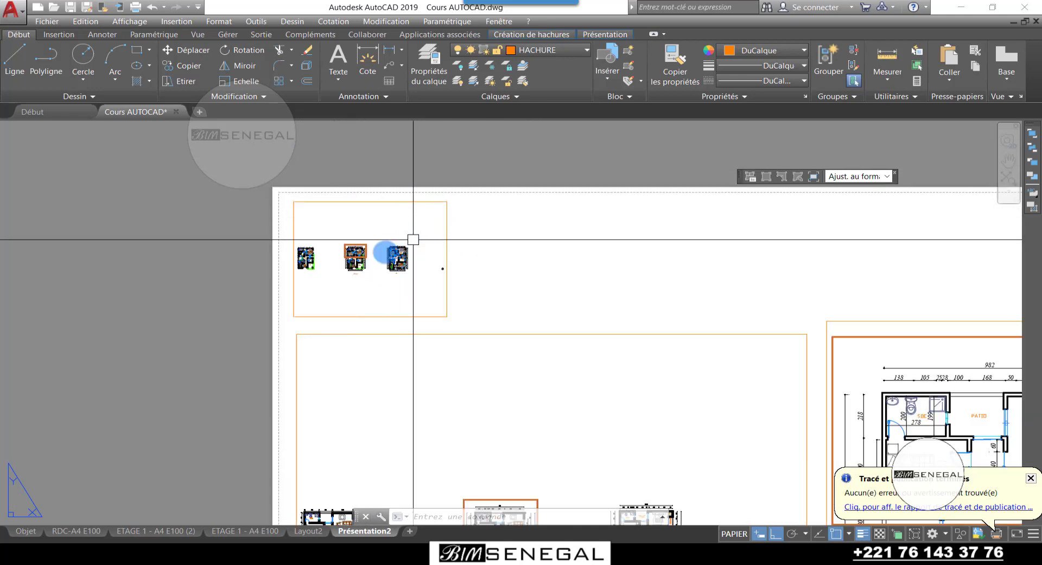
pyautogui.scroll(-2, 413, 239)
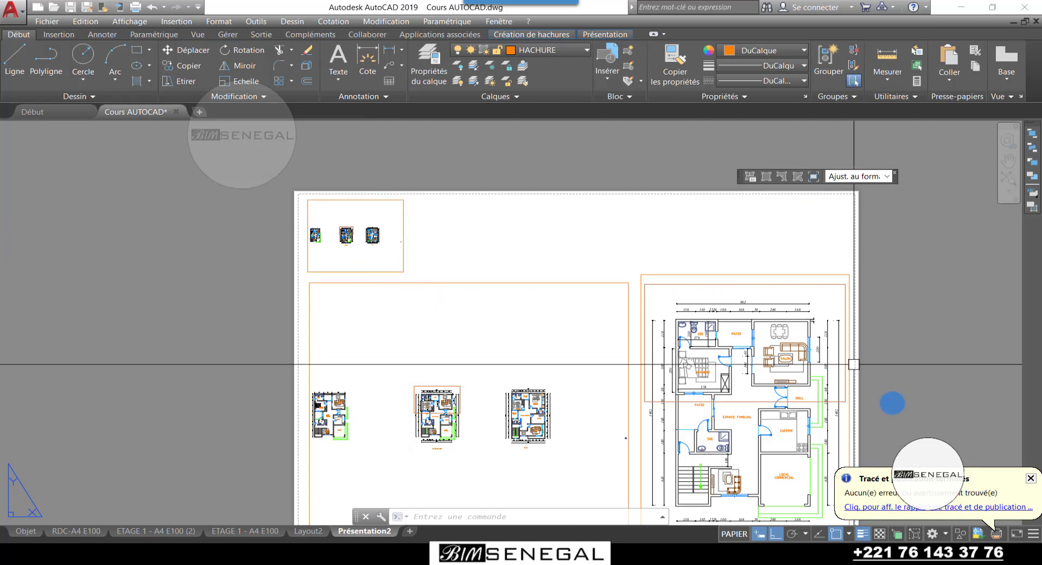
pyautogui.click(411, 211)
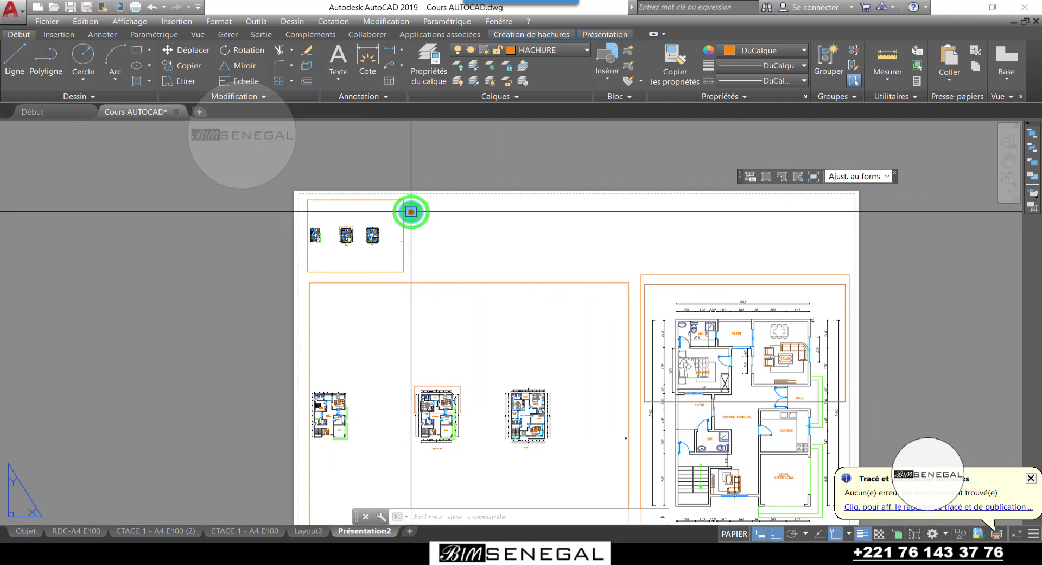
pyautogui.click(405, 205)
pyautogui.click(902, 534)
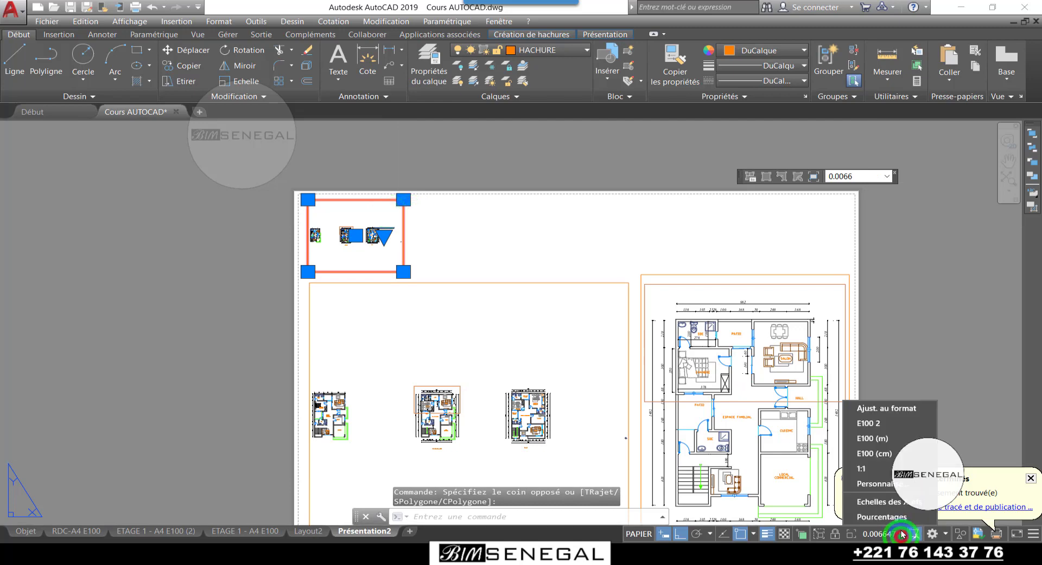
pyautogui.click(889, 491)
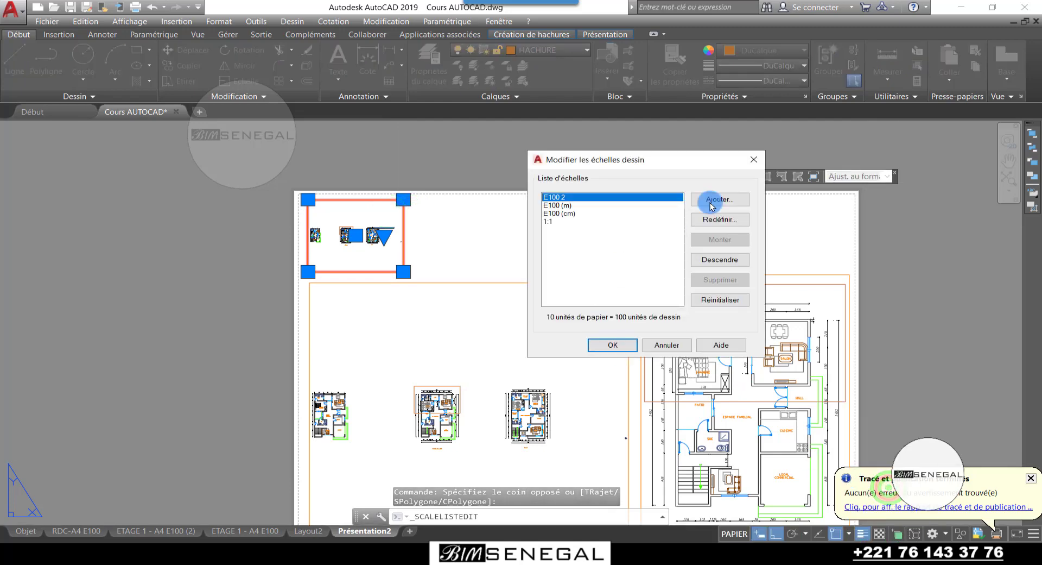
pyautogui.click(719, 199)
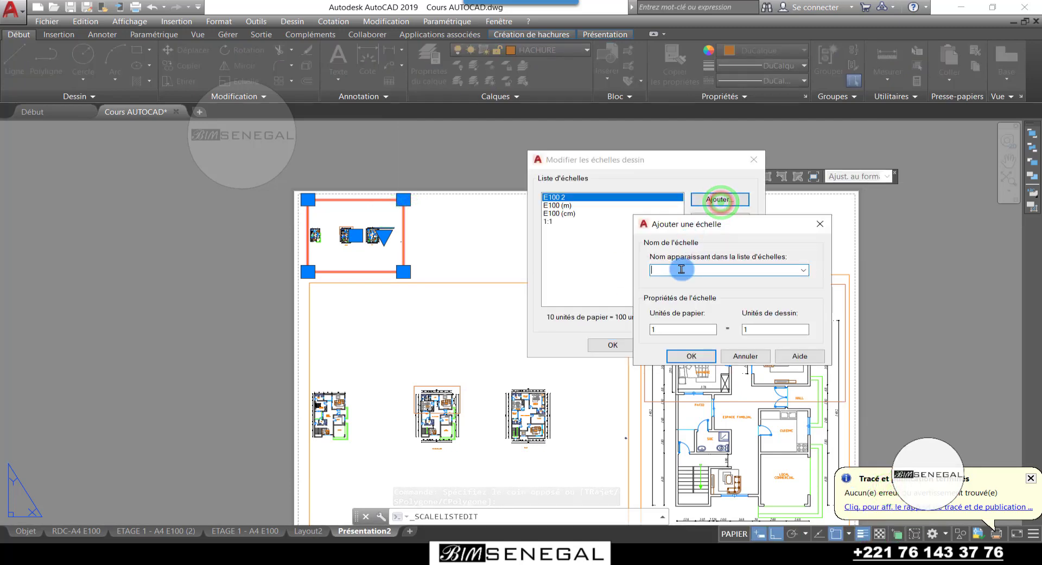
pyautogui.click(682, 269)
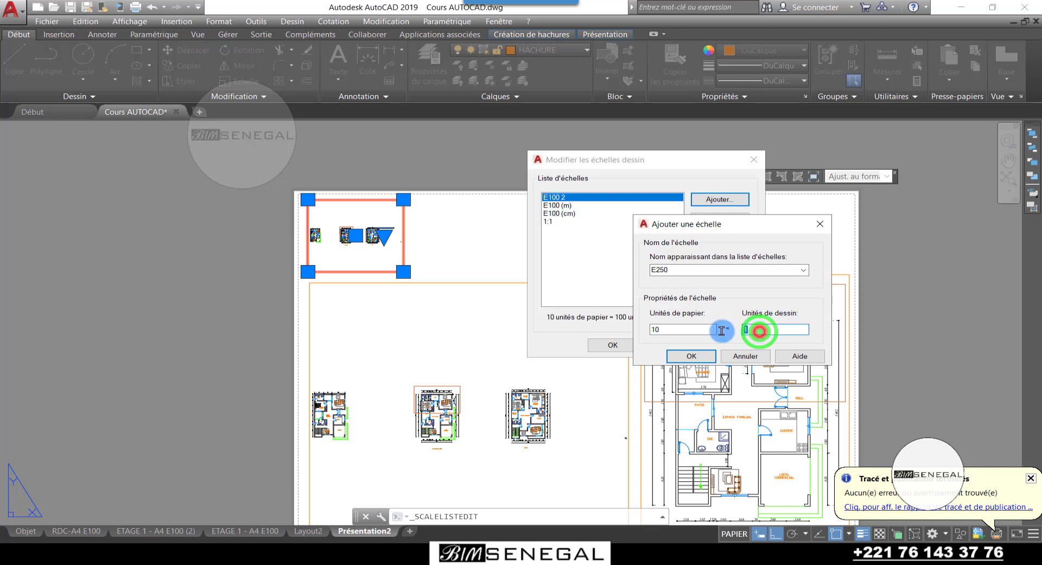
pyautogui.click(687, 356)
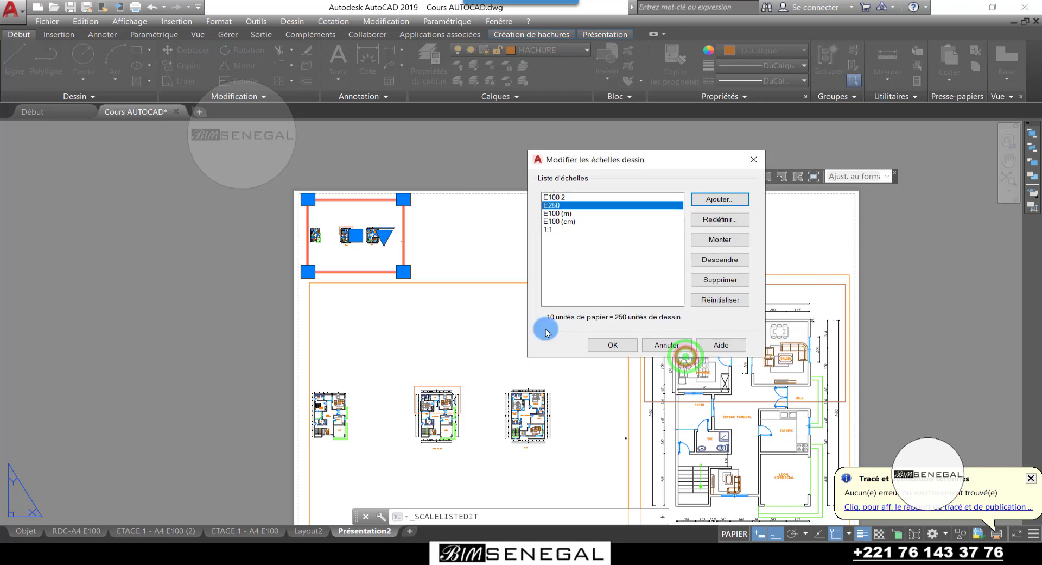
# Confirm the edited scale list and set the small upper-left viewport's scale to E250
pyautogui.click(612, 345)
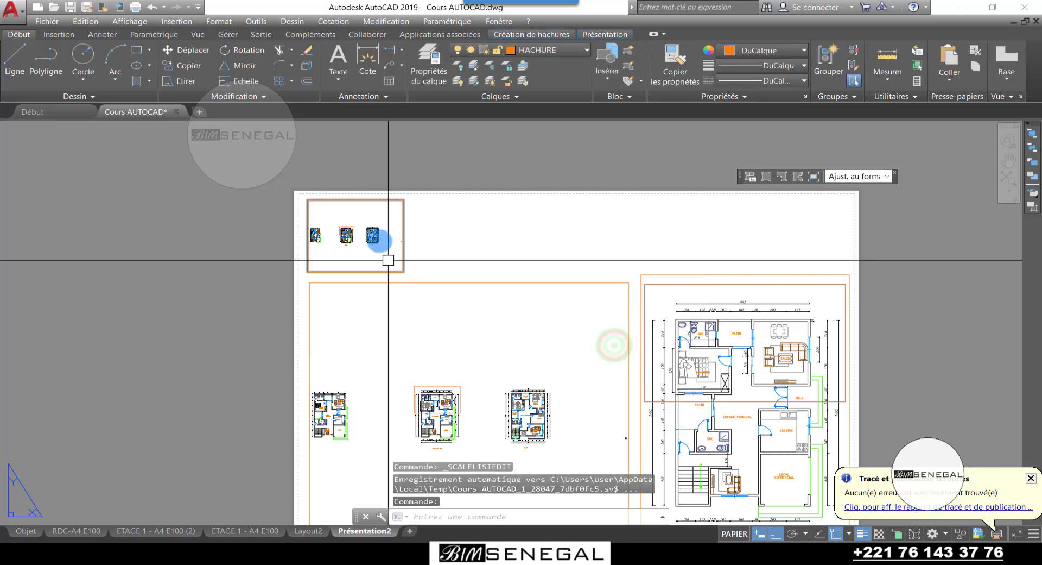
pyautogui.click(418, 230)
pyautogui.click(404, 220)
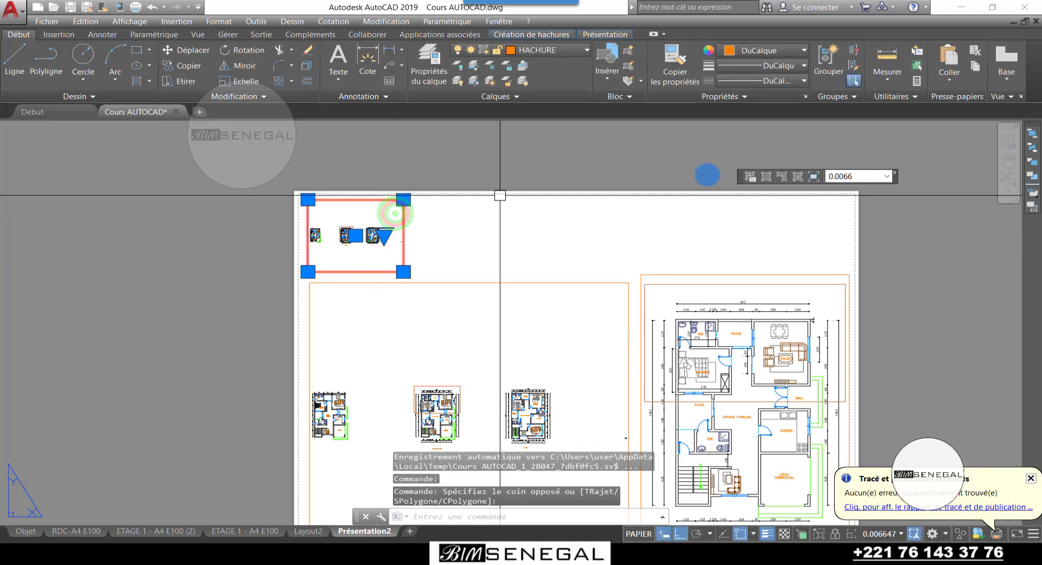
pyautogui.click(891, 177)
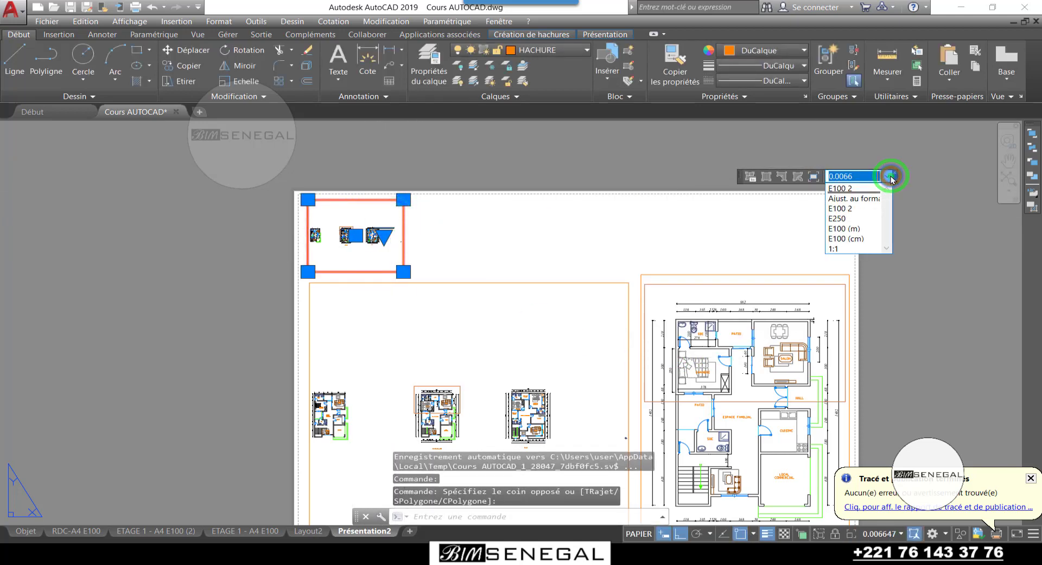
pyautogui.click(840, 219)
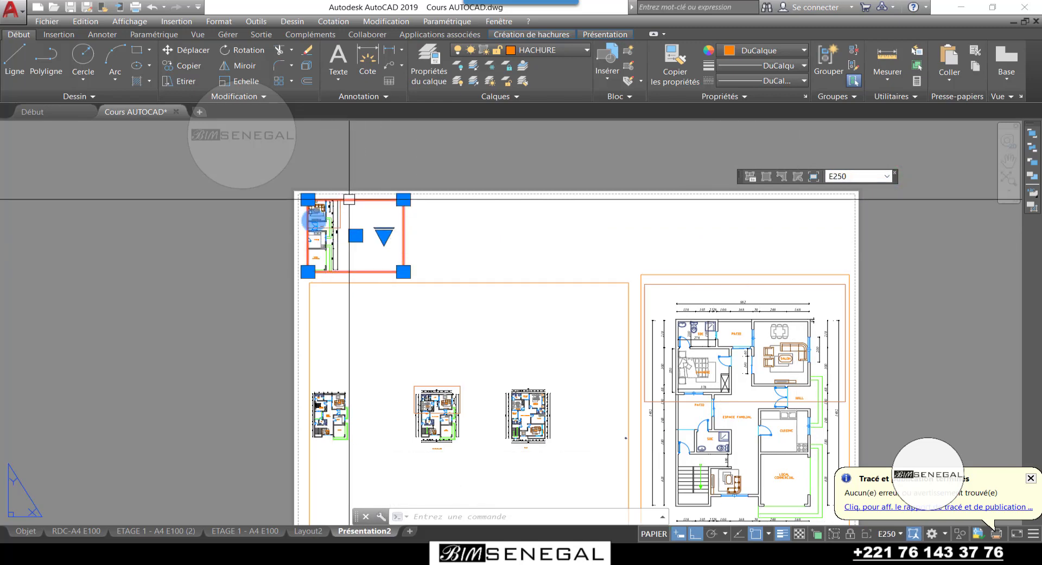
# Activate the small upper-left viewport, frame the furnished floor plan inside it, and return to paper space
pyautogui.doubleClick(373, 256)
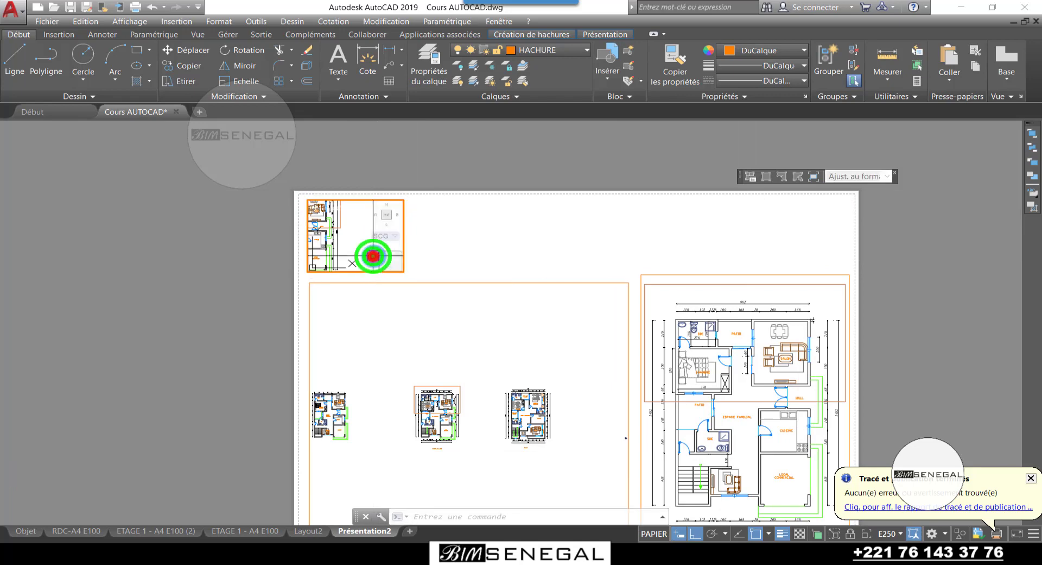
pyautogui.scroll(-3, 353, 223)
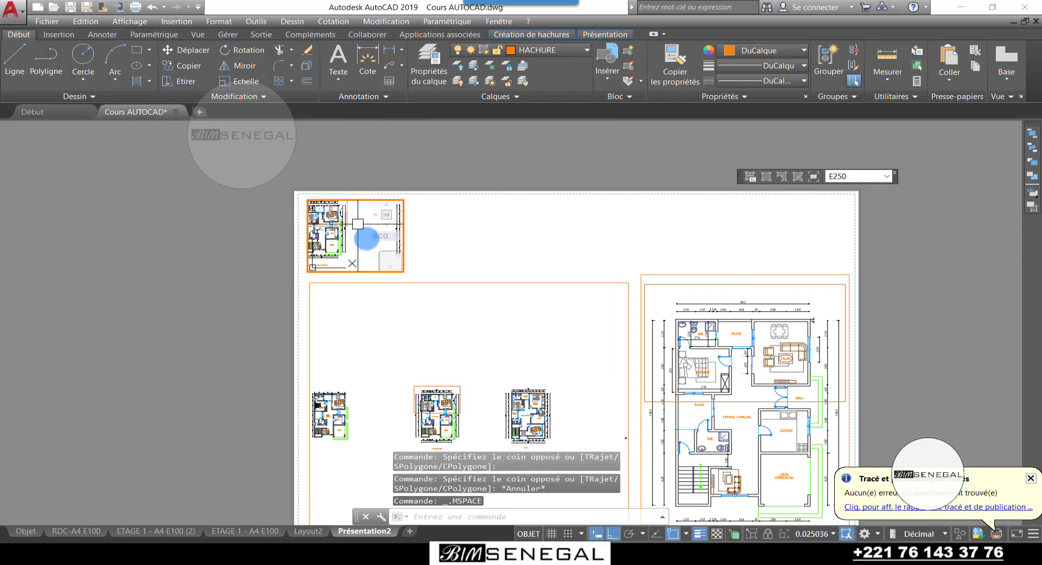
pyautogui.scroll(3, 334, 228)
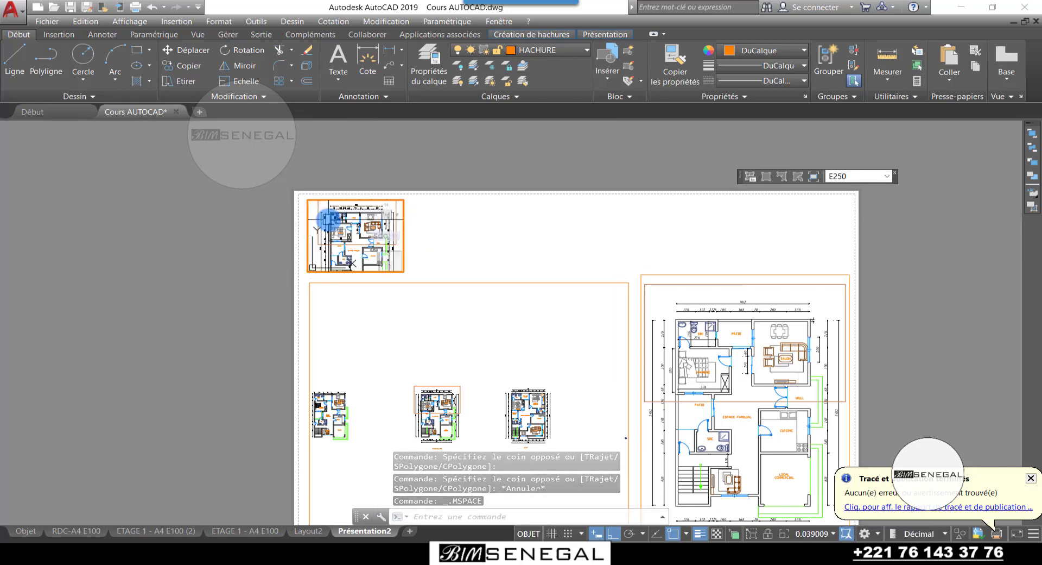
pyautogui.doubleClick(442, 223)
# Assign all three viewport frames to the CADRE - IMPRESSION layer and clear the selection
pyautogui.click(426, 240)
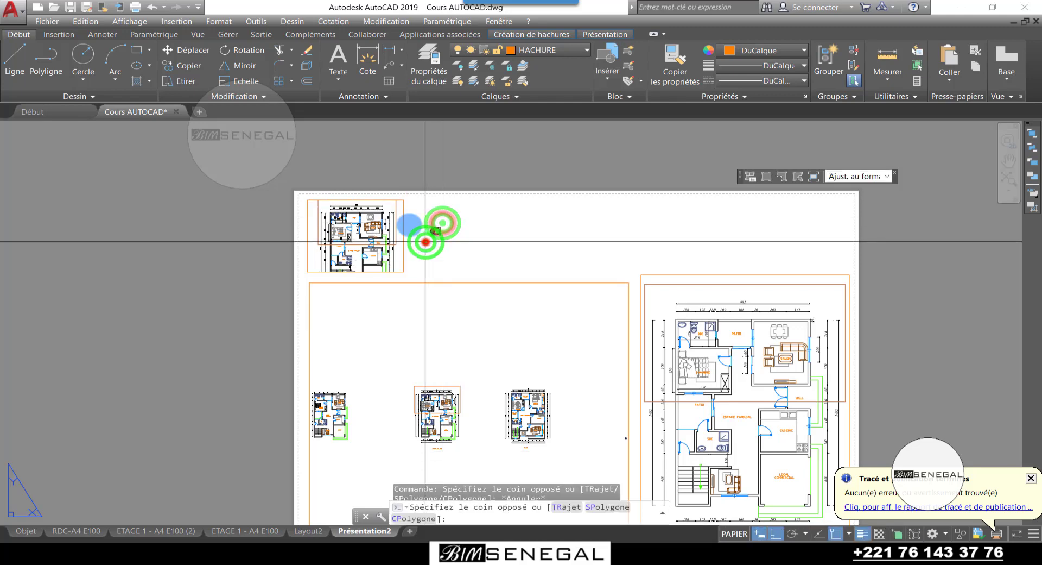
pyautogui.click(400, 221)
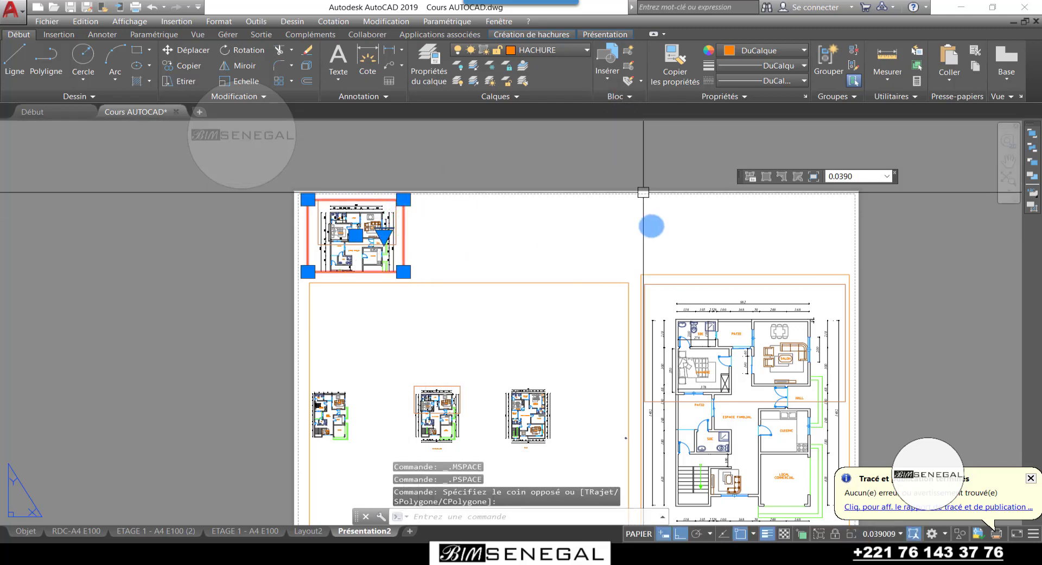
pyautogui.click(655, 276)
pyautogui.click(619, 287)
pyautogui.click(573, 268)
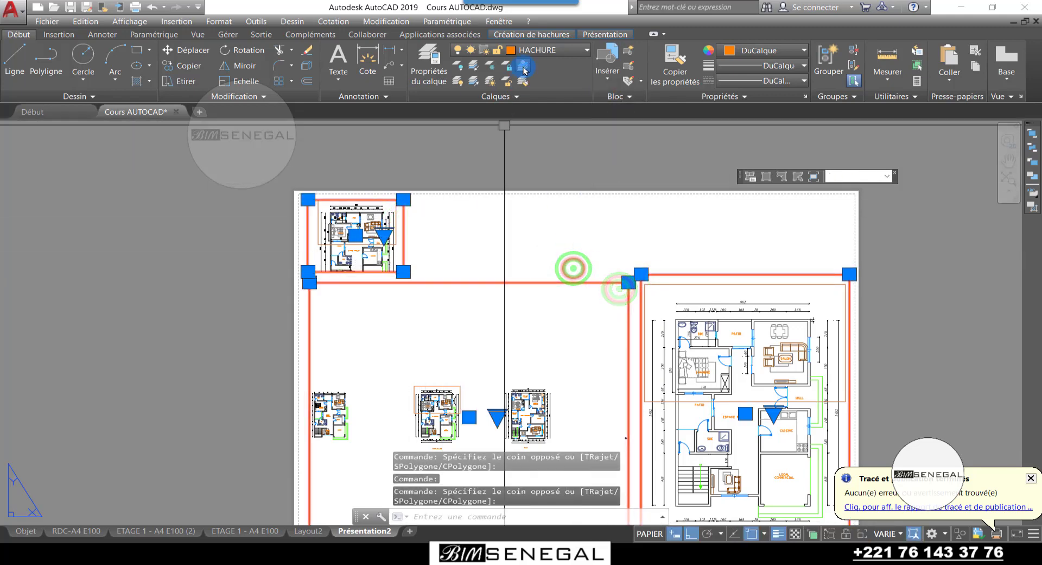
pyautogui.click(537, 50)
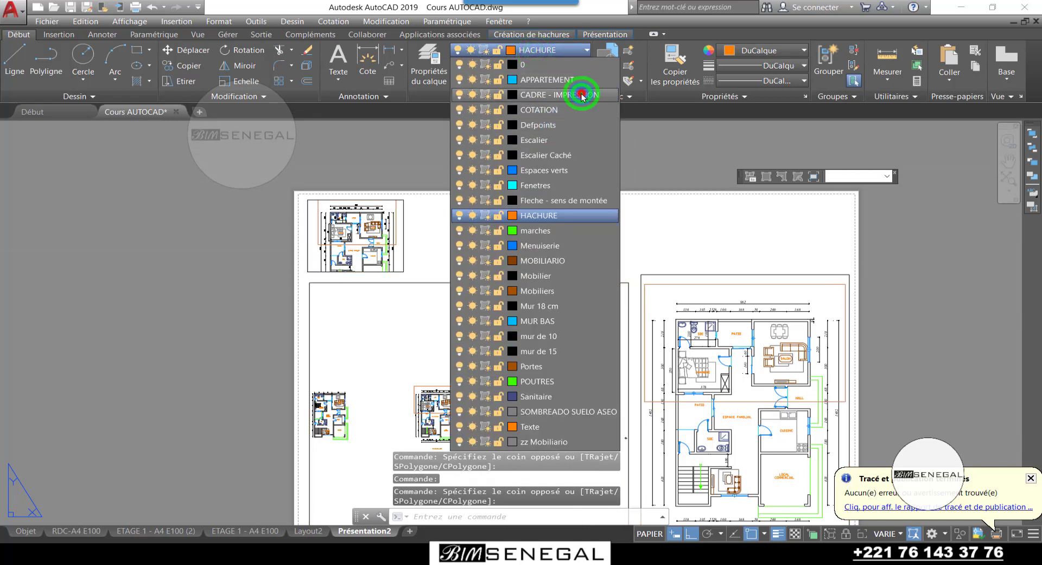
pyautogui.click(575, 95)
pyautogui.press('Escape')
# Restore the small upper-left viewport's scale to E250 and deselect it
pyautogui.click(443, 270)
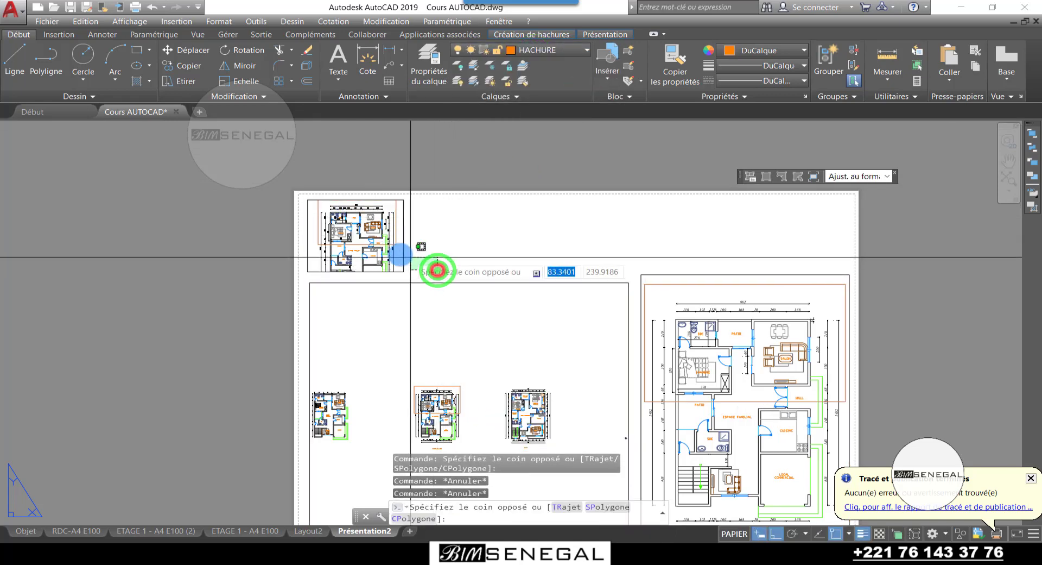
pyautogui.click(396, 253)
pyautogui.click(889, 175)
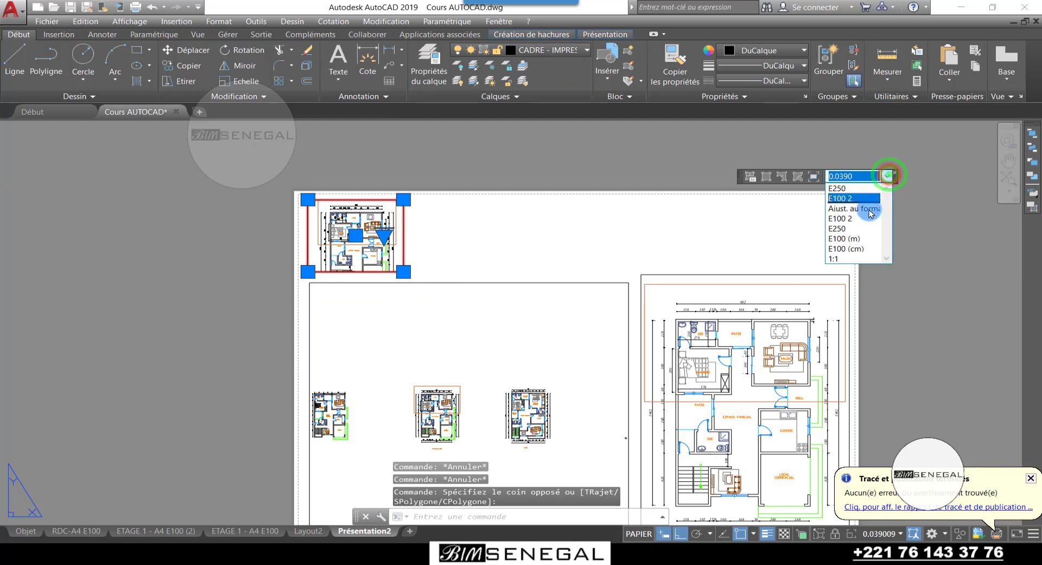
pyautogui.click(848, 228)
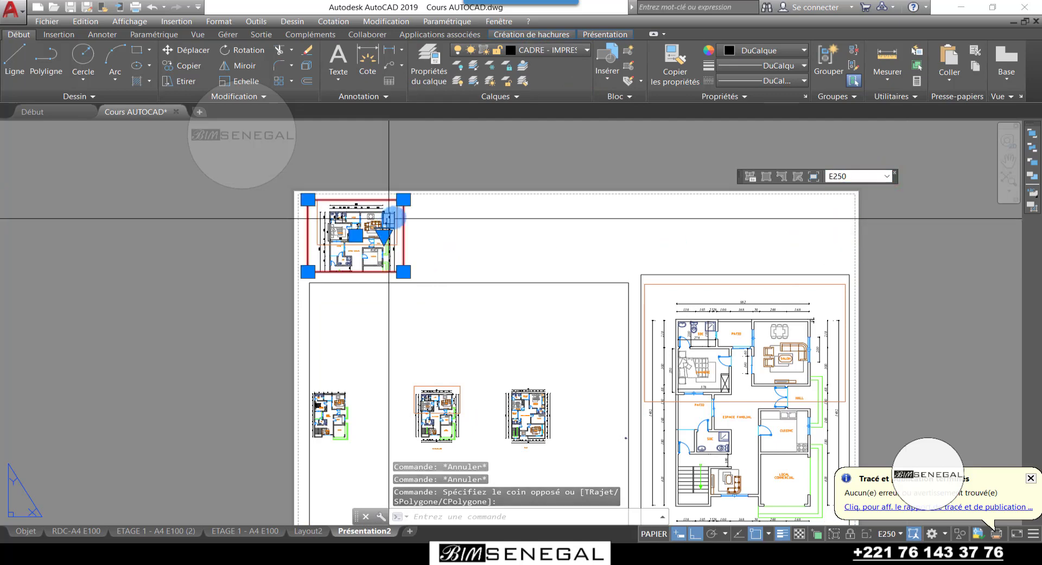
pyautogui.press('Escape')
pyautogui.press('Escape')
# Dismiss the plot completion notification
pyautogui.scroll(-2, 414, 206)
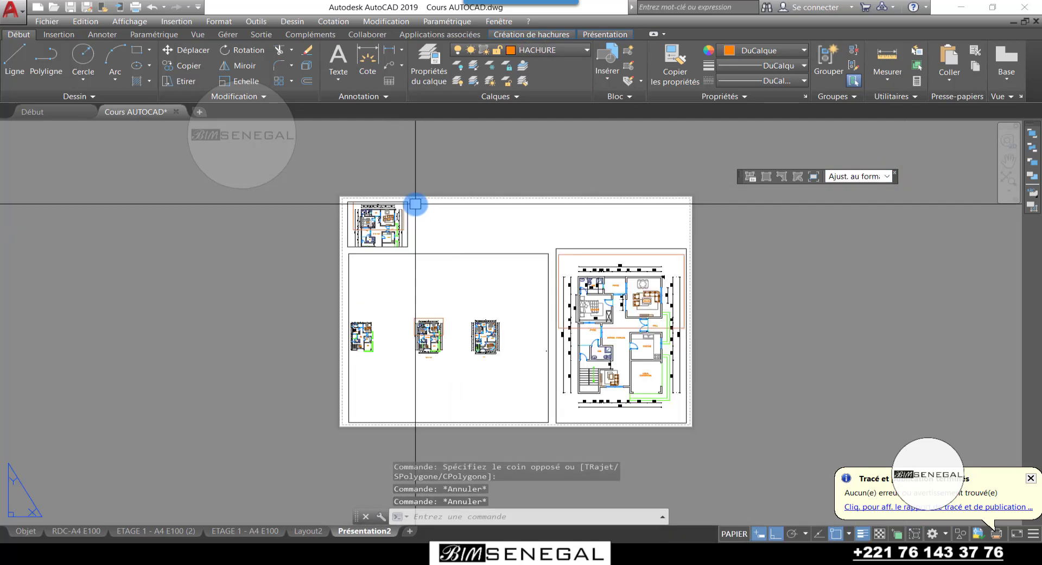
pyautogui.scroll(-2, 421, 211)
pyautogui.scroll(2, 437, 239)
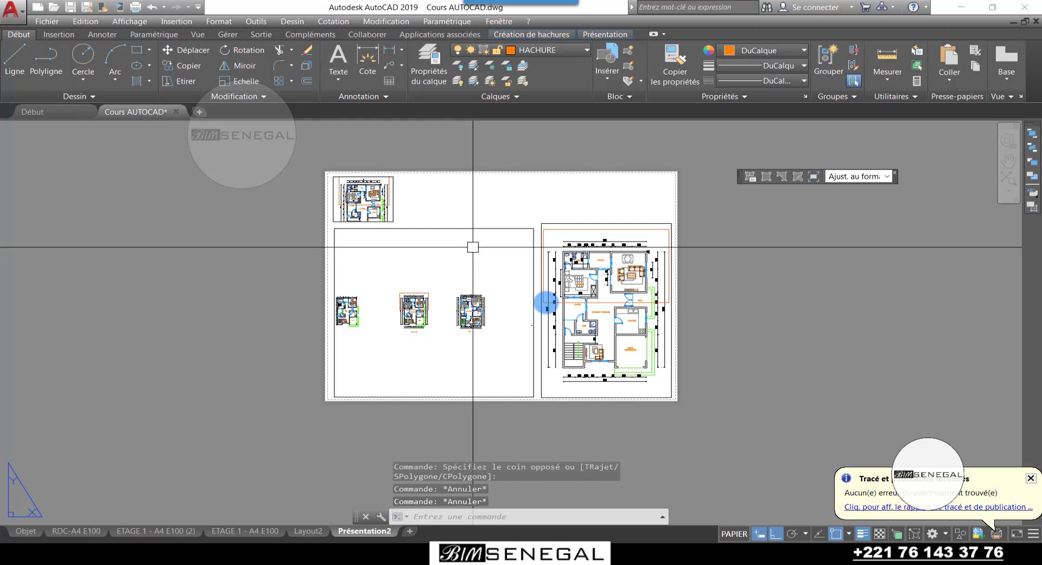
pyautogui.click(1031, 480)
pyautogui.scroll(2, 493, 210)
pyautogui.scroll(-2, 465, 298)
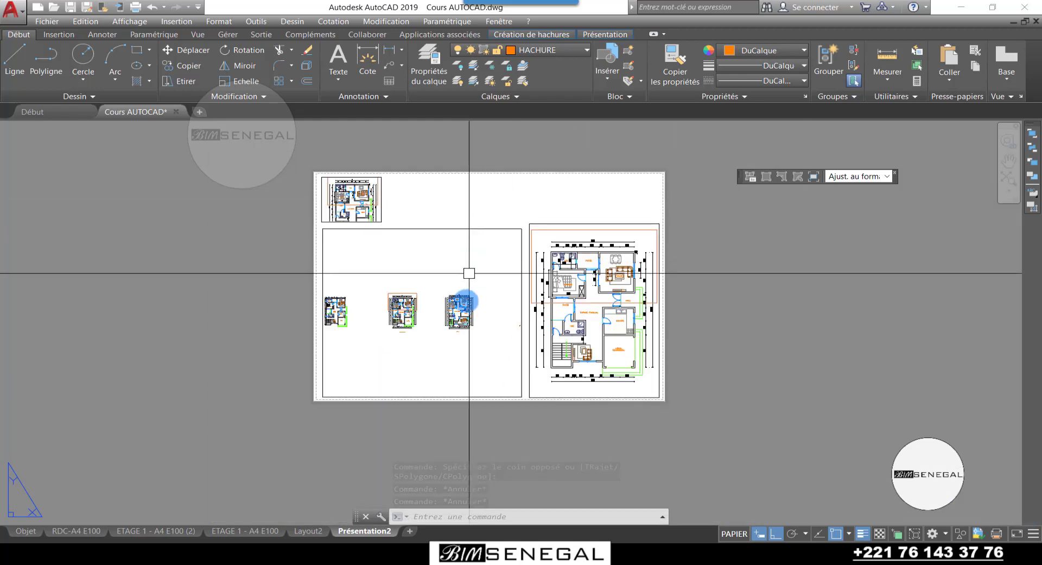
# Activate the large lower-left viewport, frame the CHAMBRE bedroom next to the SDE inside it, and return to paper space
pyautogui.doubleClick(466, 349)
pyautogui.scroll(4, 379, 348)
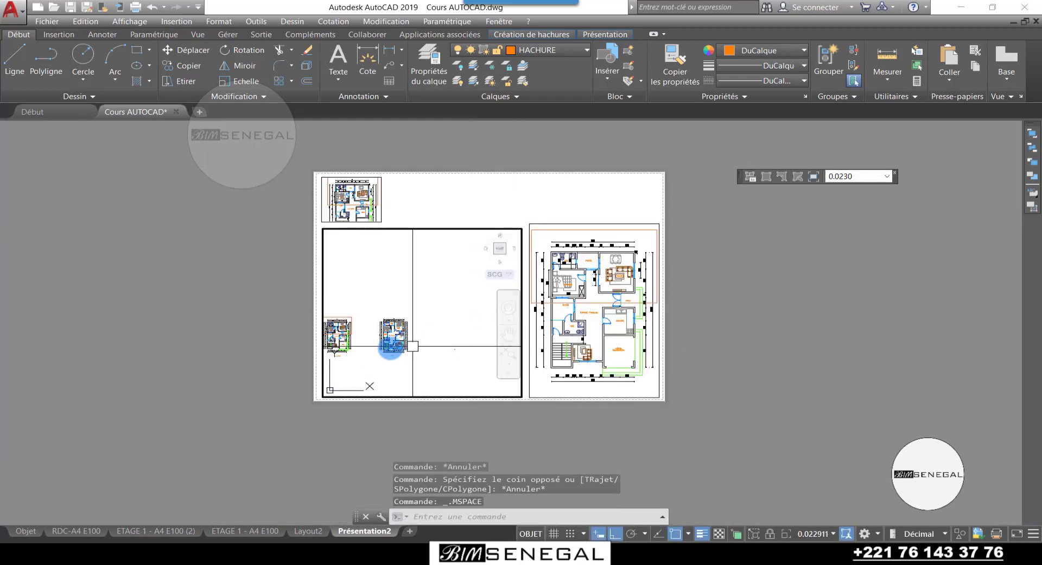
pyautogui.scroll(5, 390, 339)
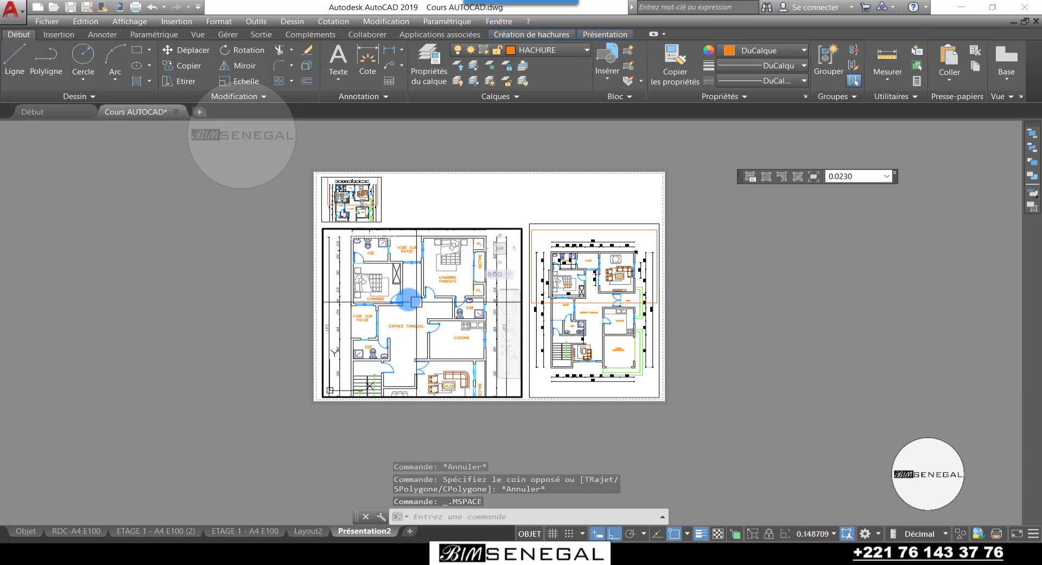
pyautogui.scroll(3, 378, 296)
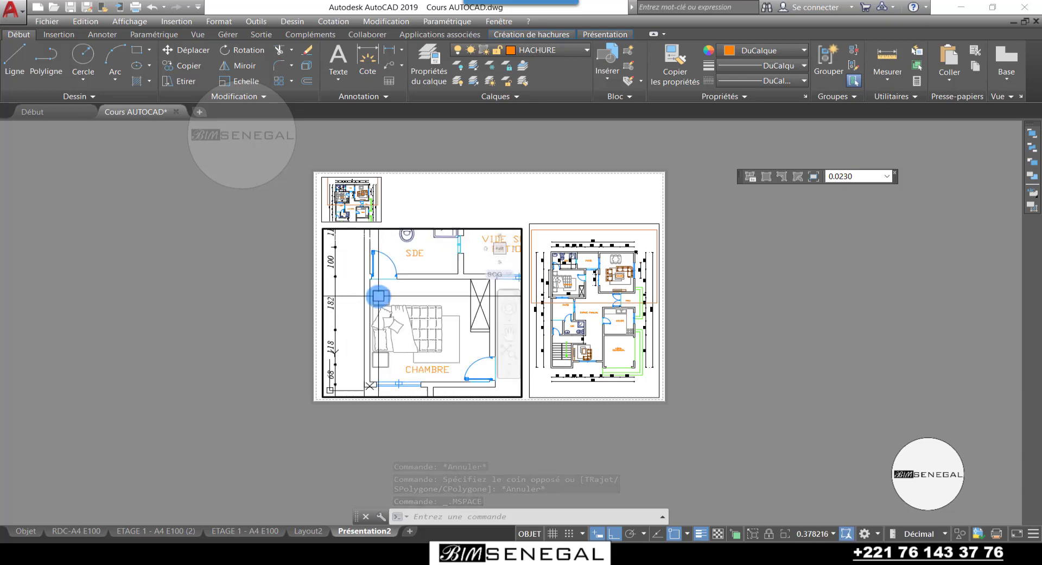
pyautogui.scroll(2, 423, 307)
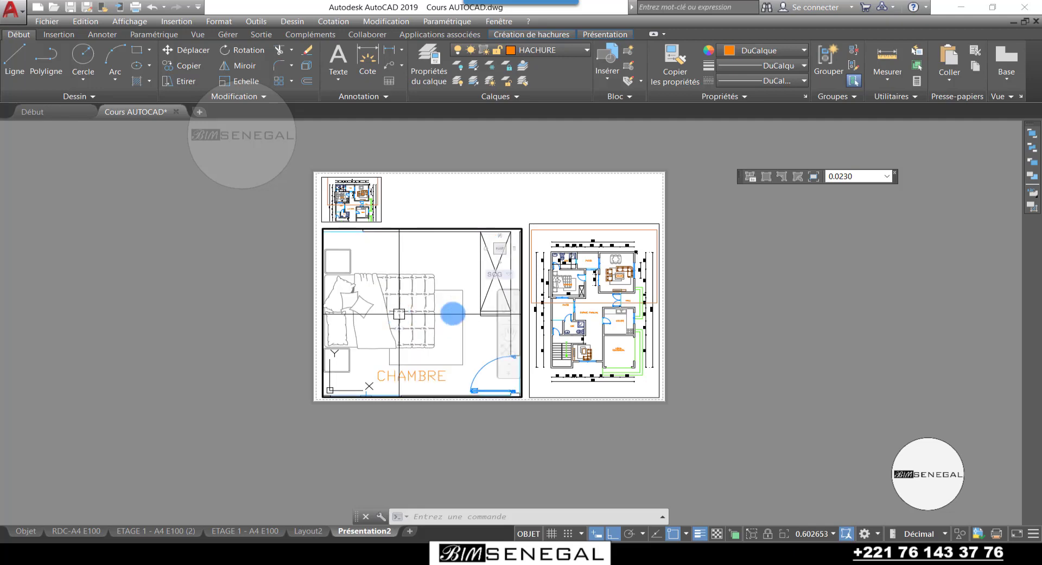
pyautogui.scroll(-2, 452, 312)
pyautogui.click(497, 330)
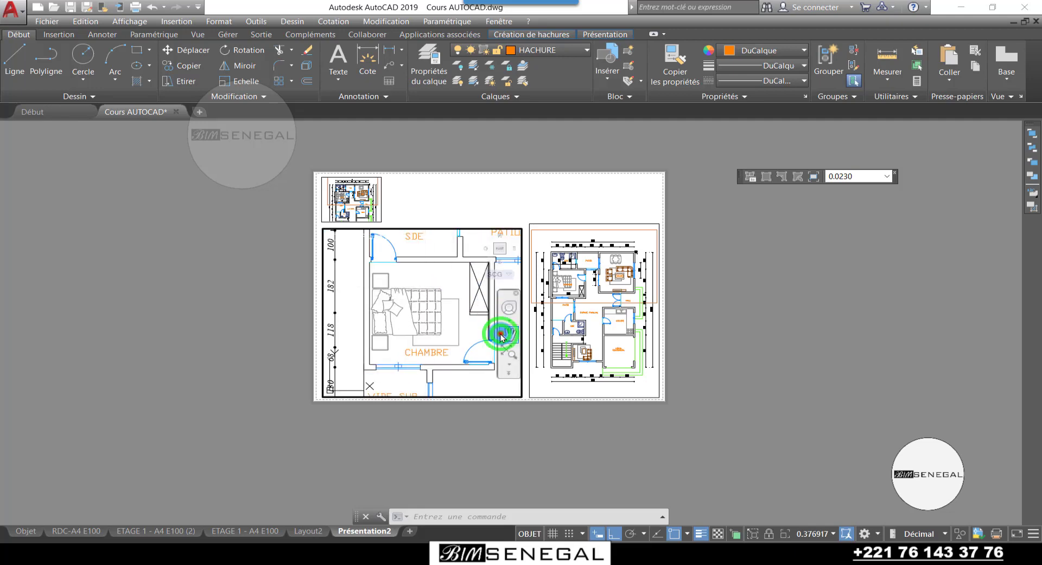
pyautogui.moveTo(442, 284); pyautogui.dragTo(426, 286)
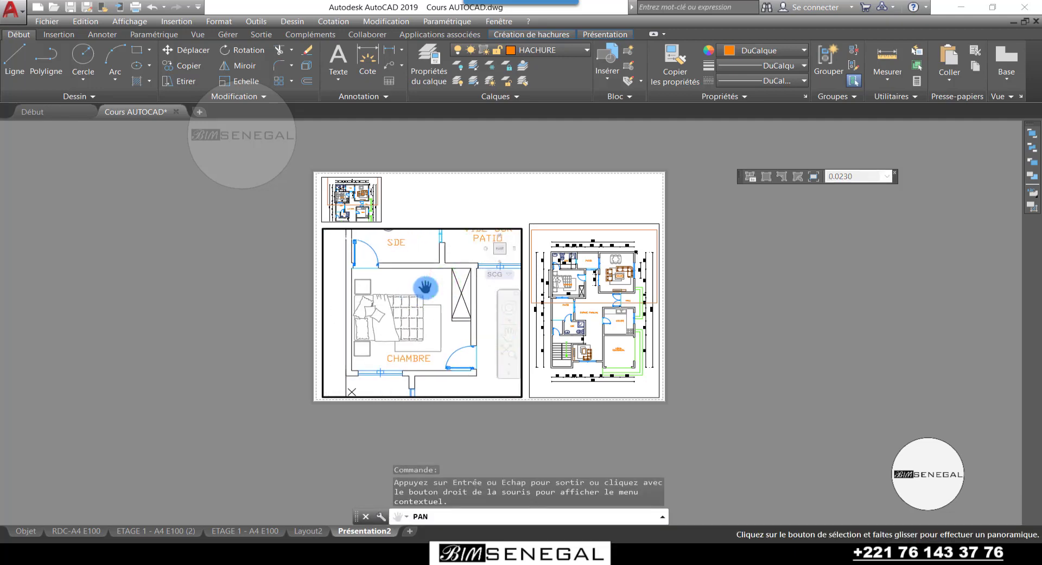
pyautogui.press('Escape')
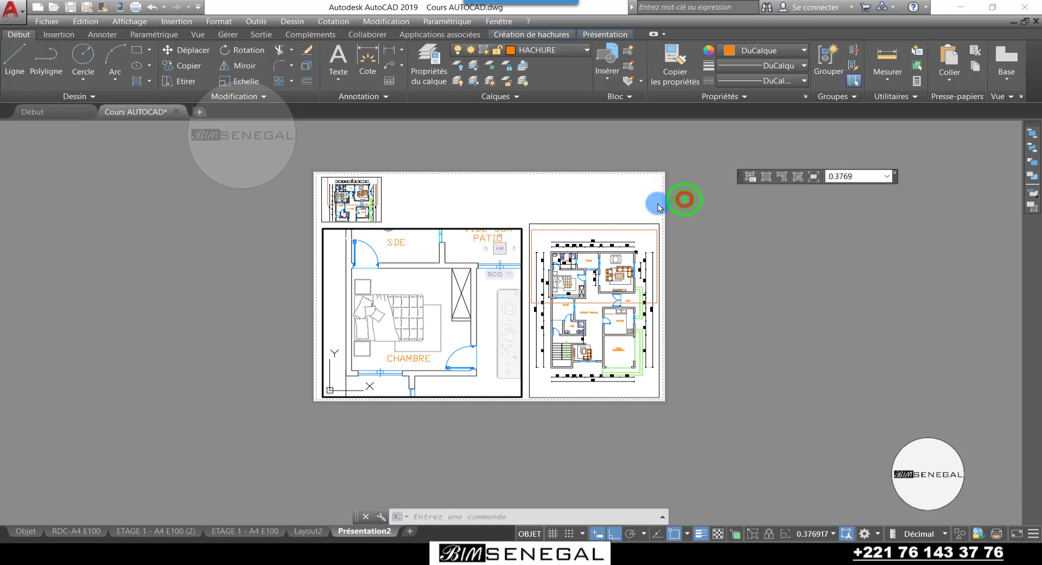
pyautogui.doubleClick(721, 223)
# Try the Ajust. au format scale on the large bedroom viewport, replace it with a custom scale of 0.35, and deselect the viewport
pyautogui.click(462, 227)
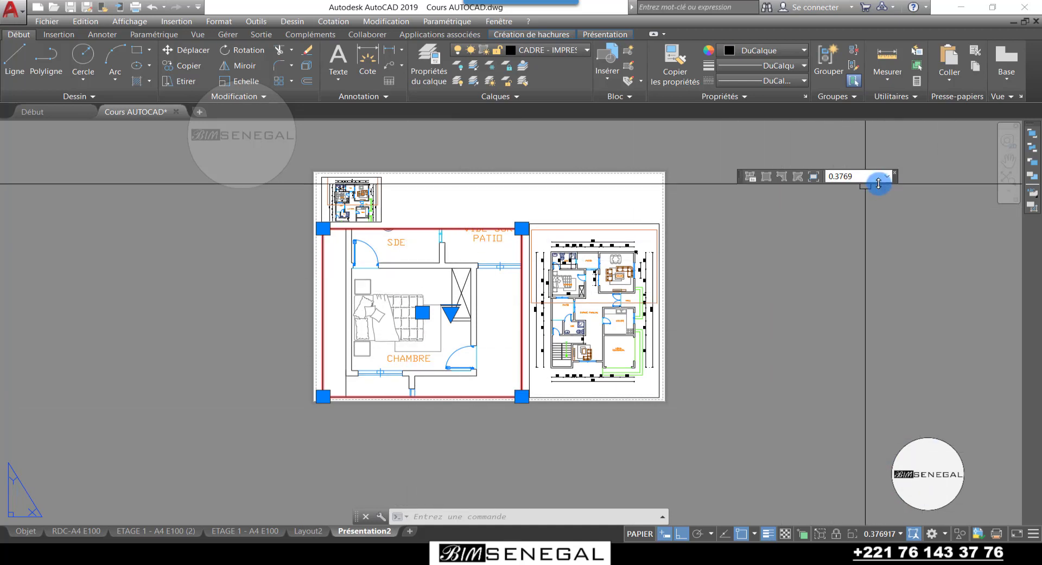
pyautogui.click(887, 178)
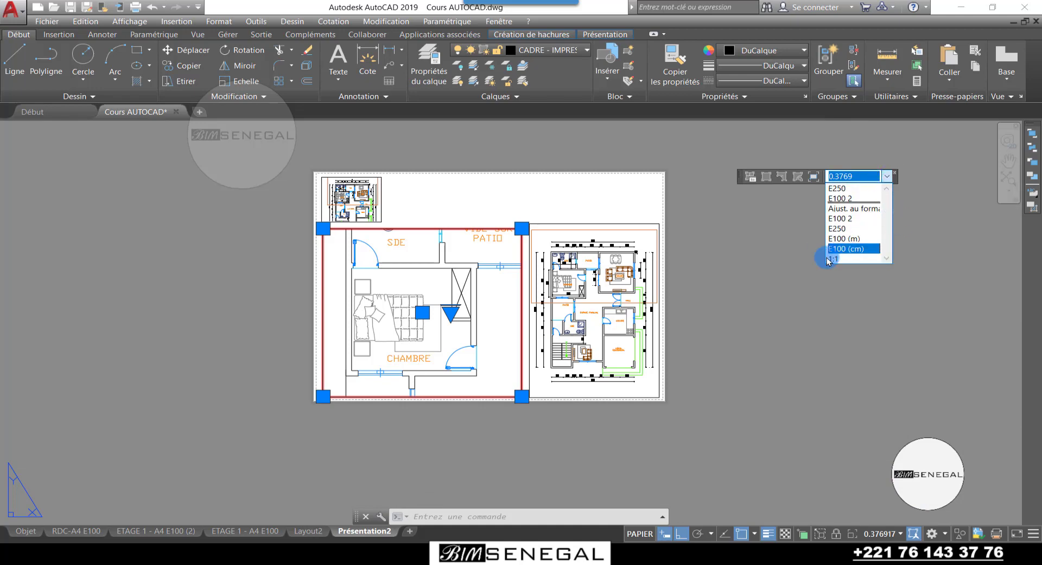
pyautogui.click(868, 209)
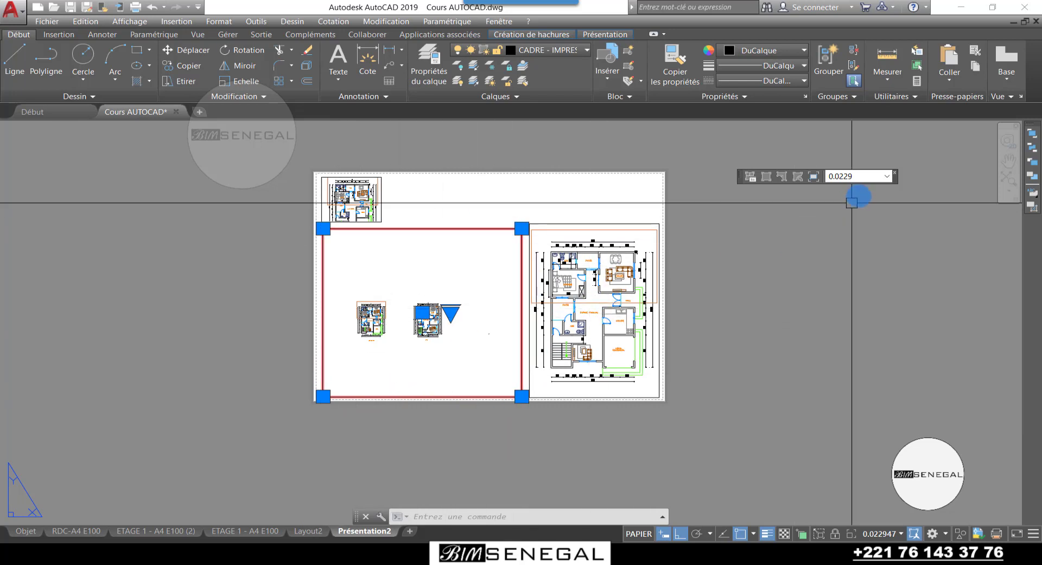
pyautogui.click(856, 177)
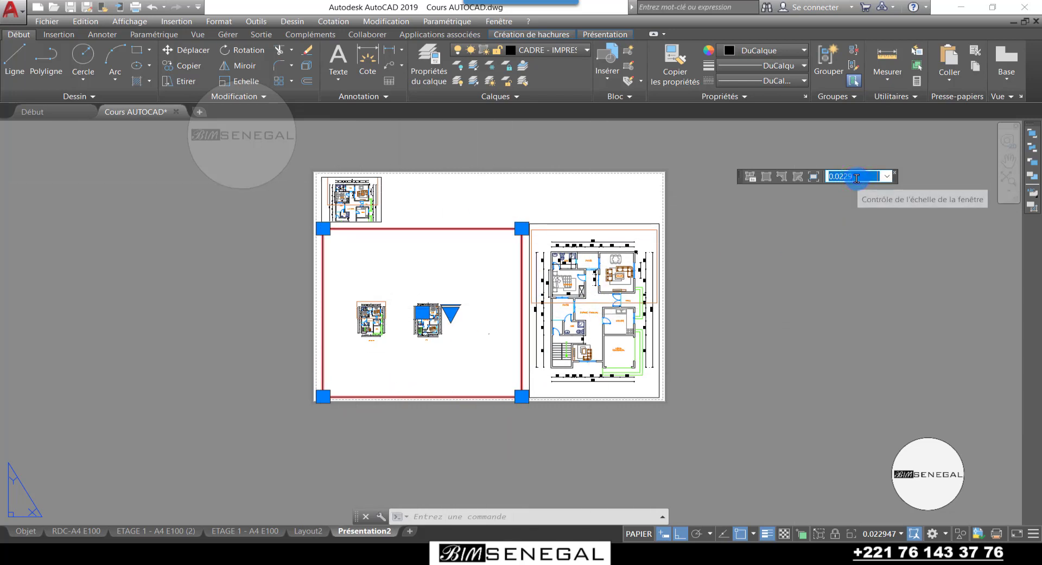
pyautogui.write('0.35')
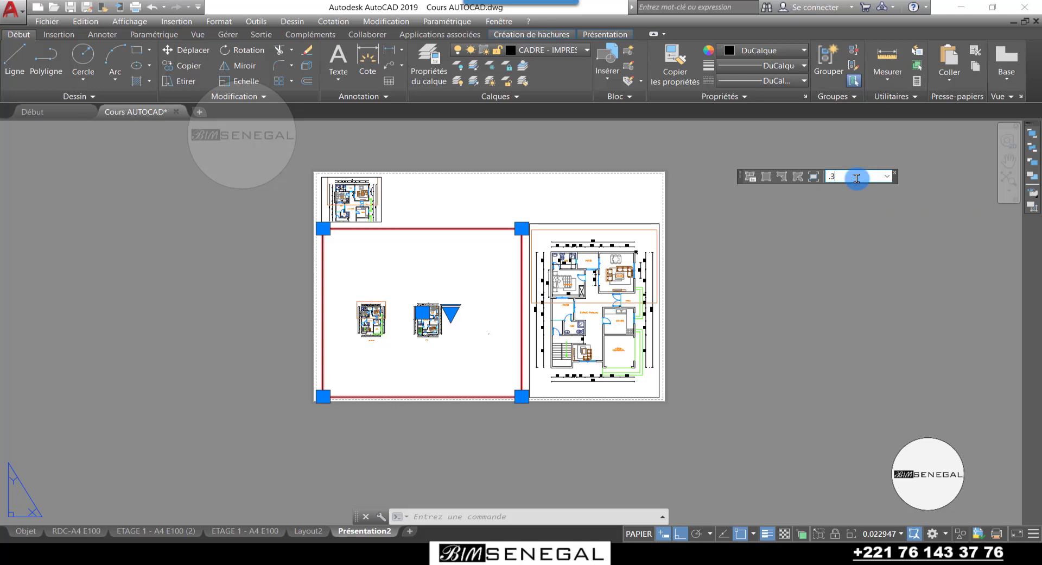
pyautogui.press('Return')
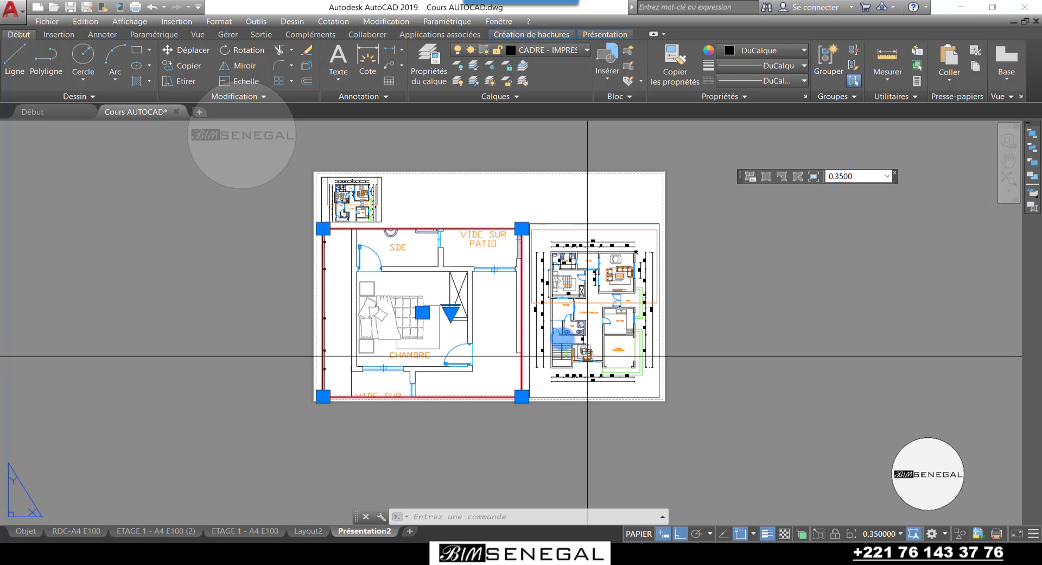
pyautogui.press('Escape')
pyautogui.click(801, 379)
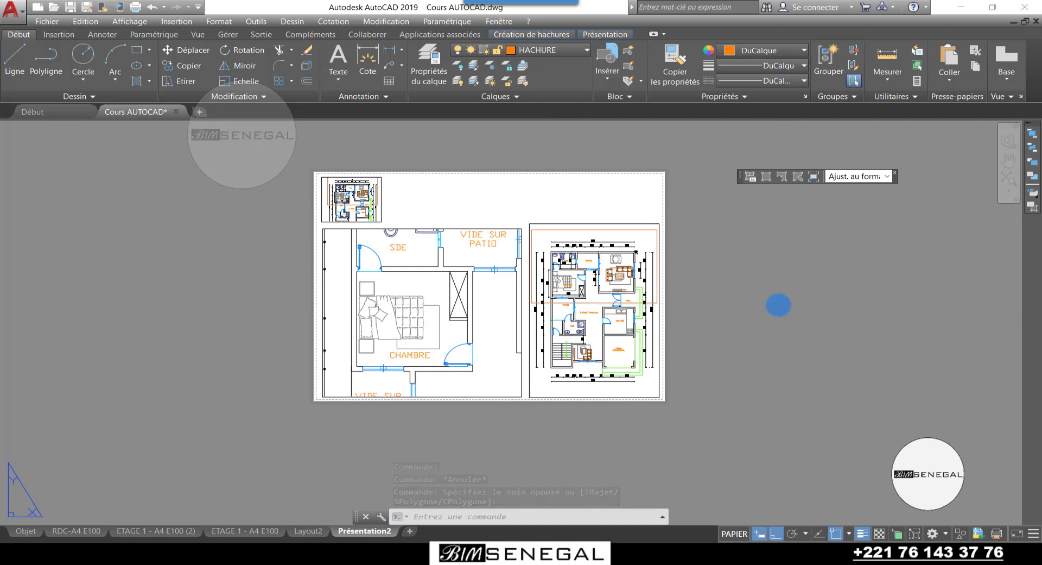
# Plot the Présentation2 layout to a PDF named Multi dessin in the Documents folder
pyautogui.hotkey('ctrl', 'p')
pyautogui.click(619, 428)
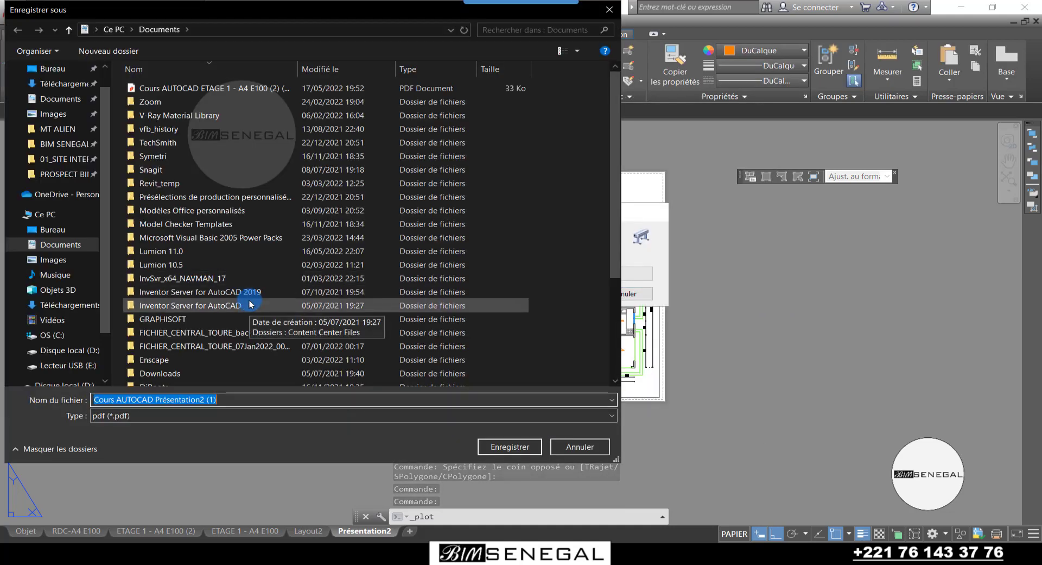
pyautogui.write('Multi dessin')
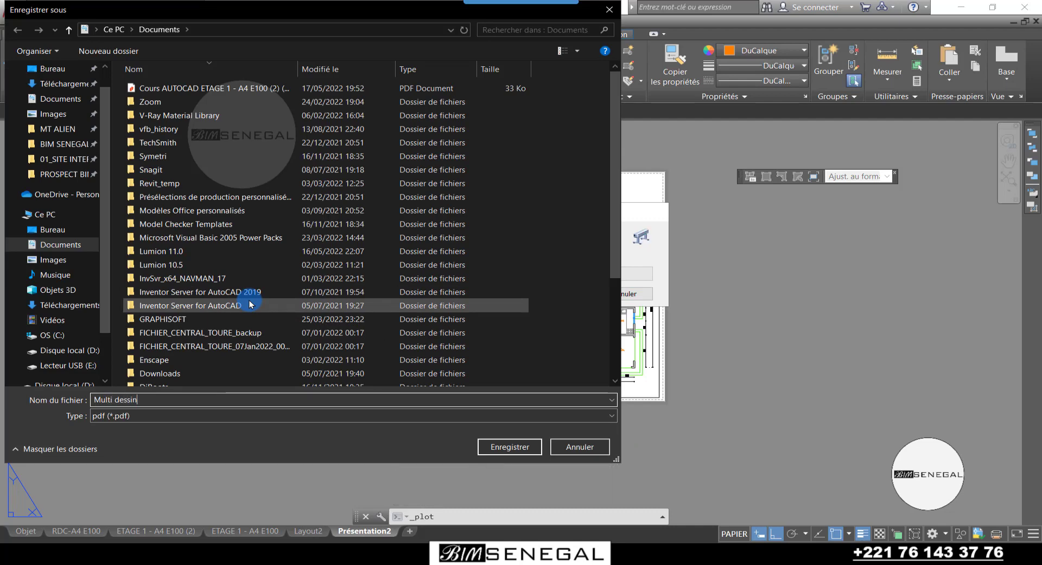
pyautogui.click(507, 447)
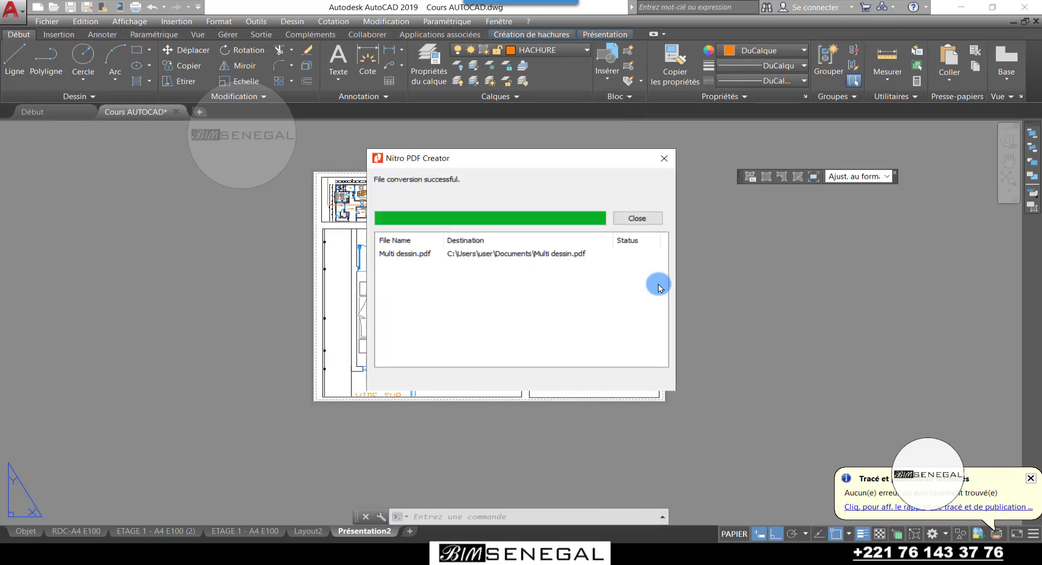
# In Nitro Pro, rotate the Multi dessin page to upright landscape and examine the plotted viewports
pyautogui.scroll(-2, 456, 239)
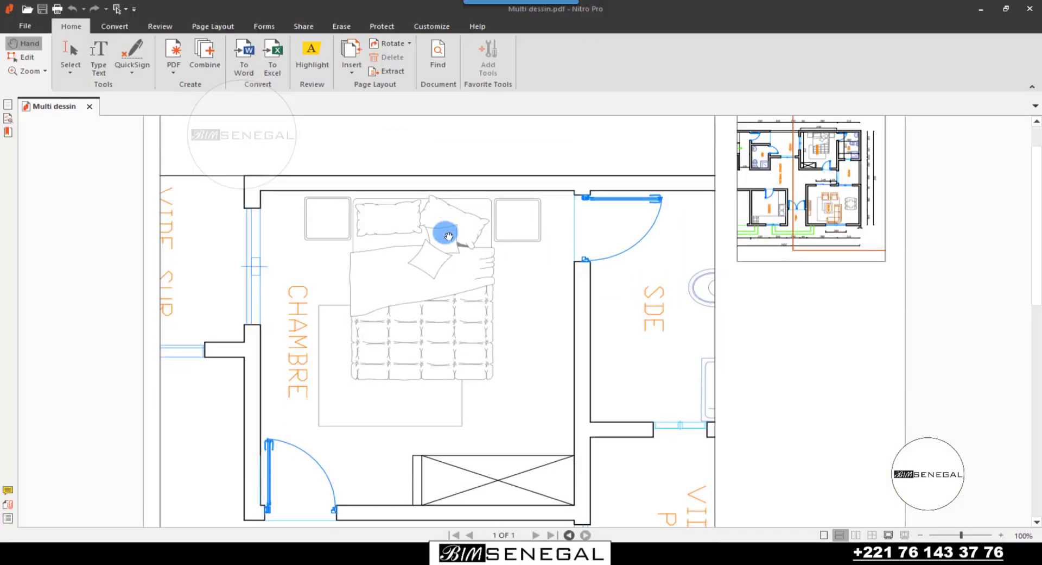
pyautogui.keyDown('ctrl'); pyautogui.scroll(-2, 440, 240); pyautogui.keyUp('ctrl')
pyautogui.keyDown('ctrl'); pyautogui.scroll(-2, 440, 241); pyautogui.keyUp('ctrl')
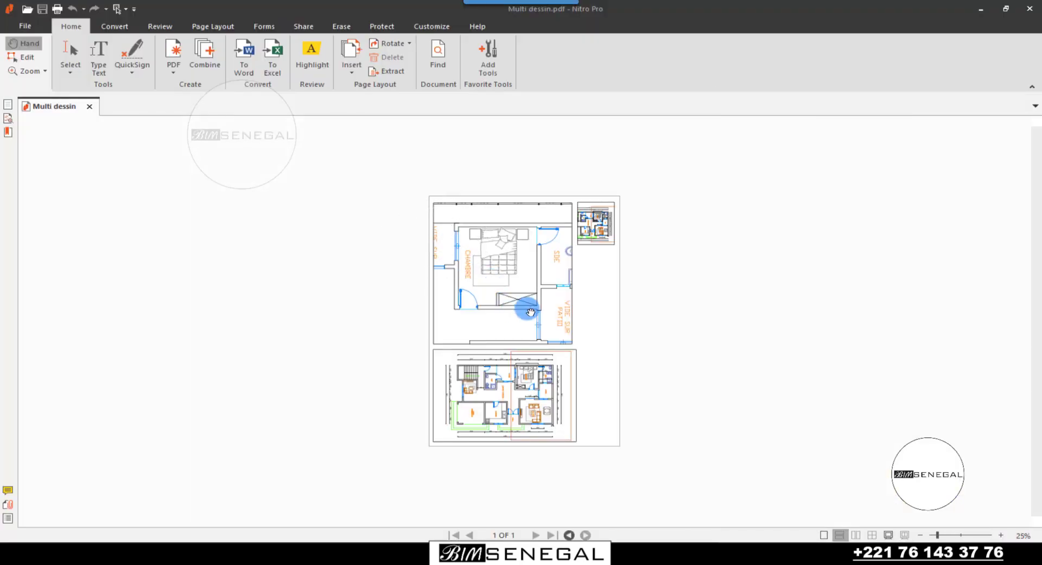
pyautogui.keyDown('ctrl'); pyautogui.scroll(2, 530, 311); pyautogui.keyUp('ctrl')
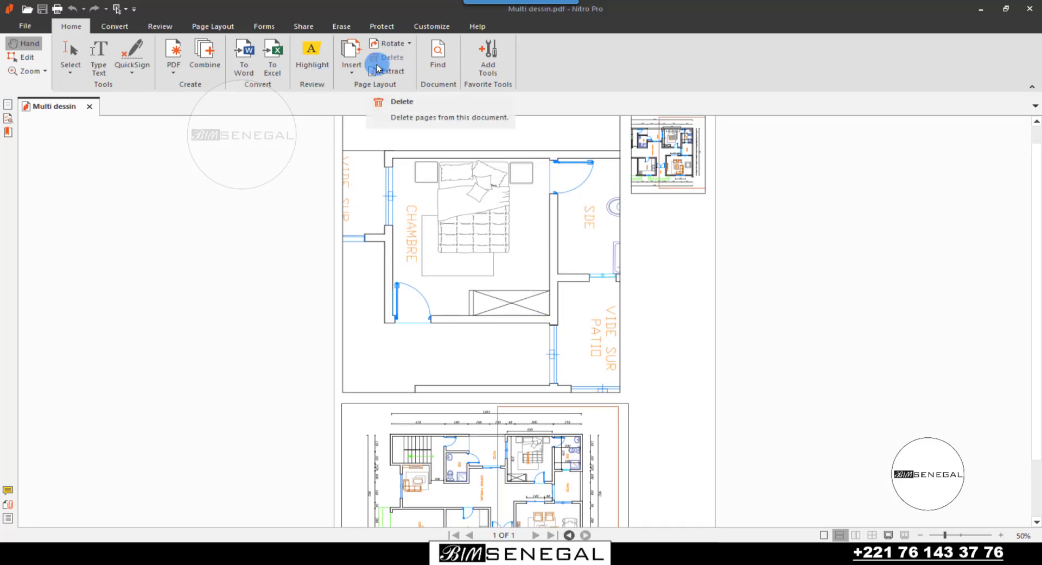
pyautogui.click(390, 43)
pyautogui.click(393, 45)
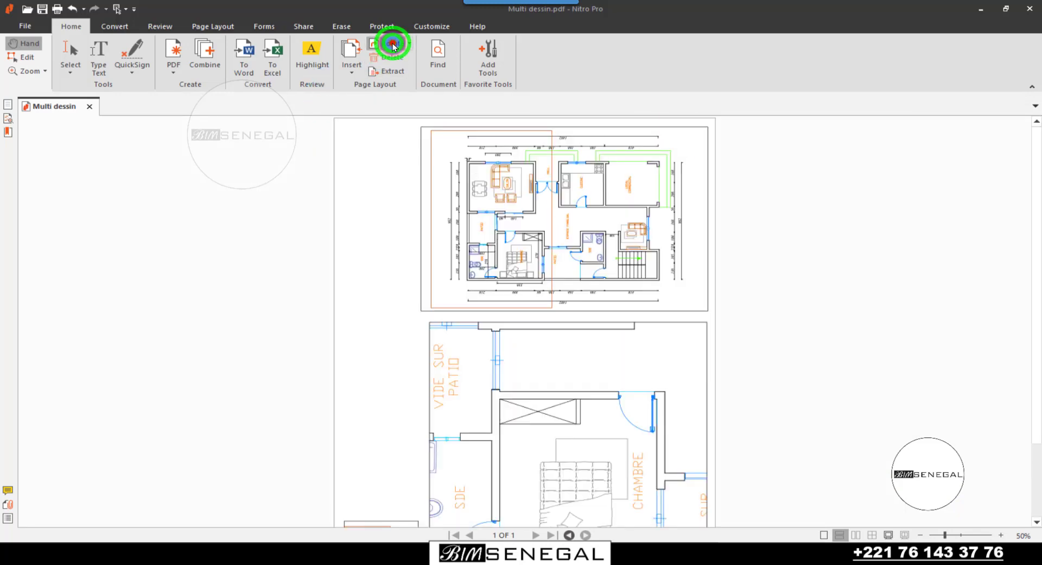
pyautogui.click(393, 44)
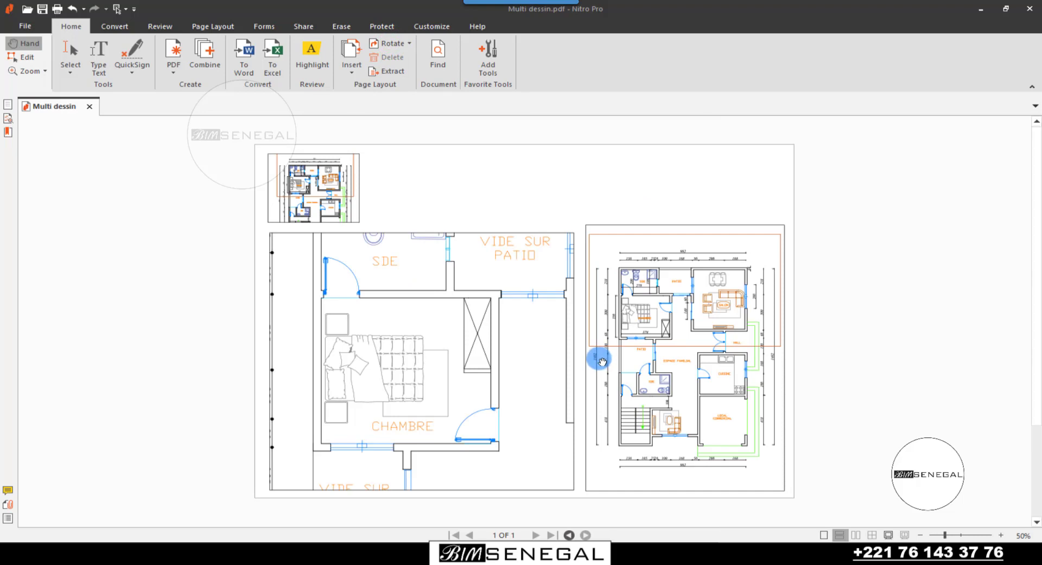
pyautogui.keyDown('ctrl'); pyautogui.scroll(1, 598, 359); pyautogui.keyUp('ctrl')
pyautogui.keyDown('ctrl'); pyautogui.scroll(-1, 398, 327); pyautogui.keyUp('ctrl')
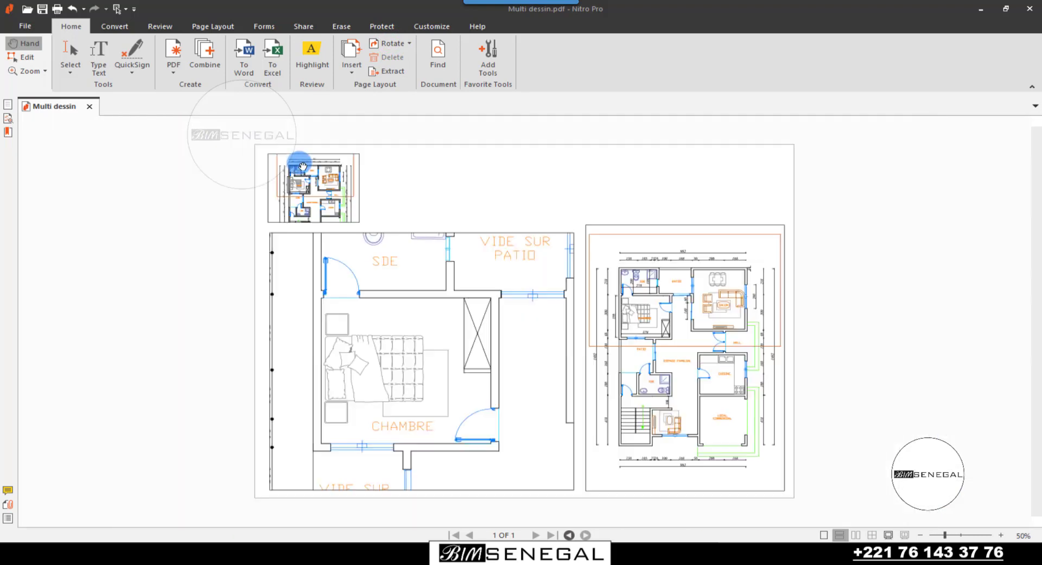